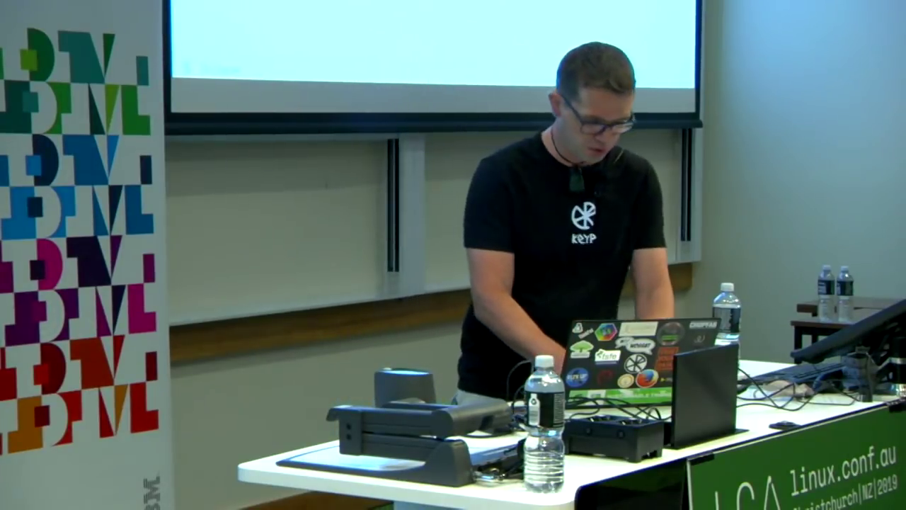
- Load the stuff.co.nz news site and reload its front page
type("stuff.co.nz/")
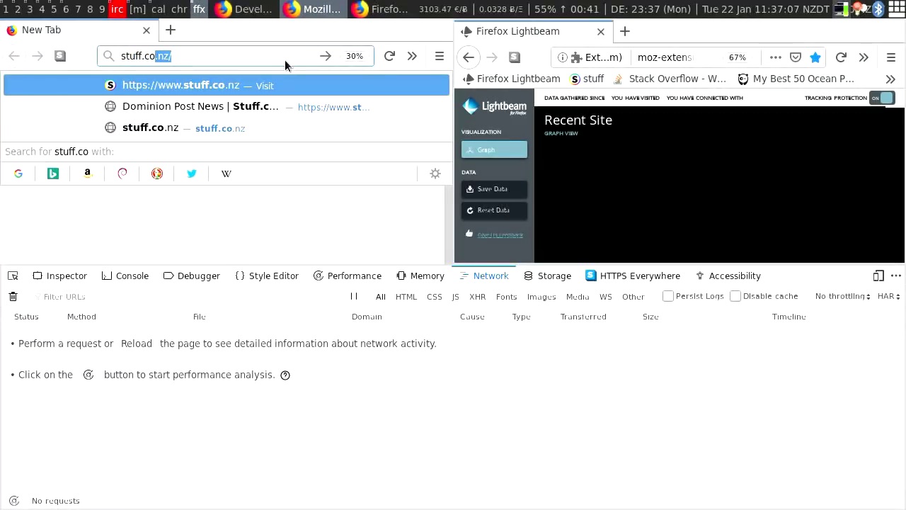
key("Return")
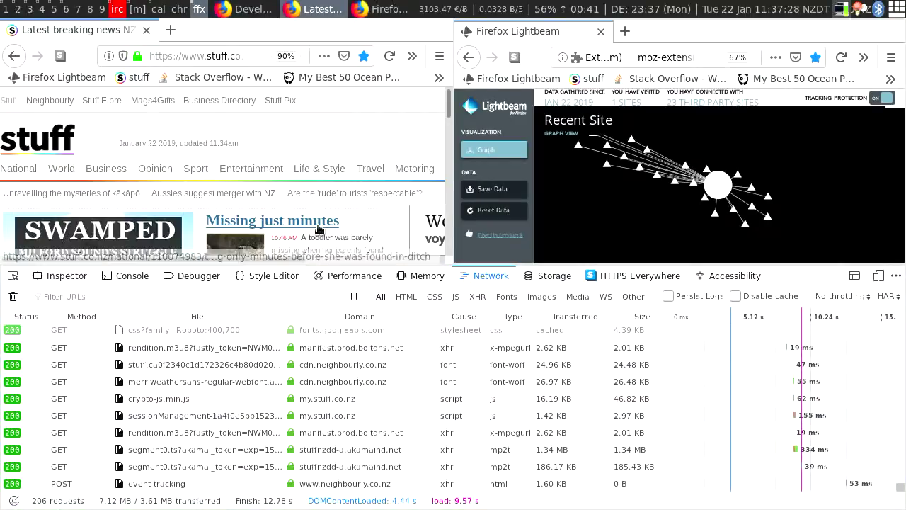
scroll(319, 228, "down", 4)
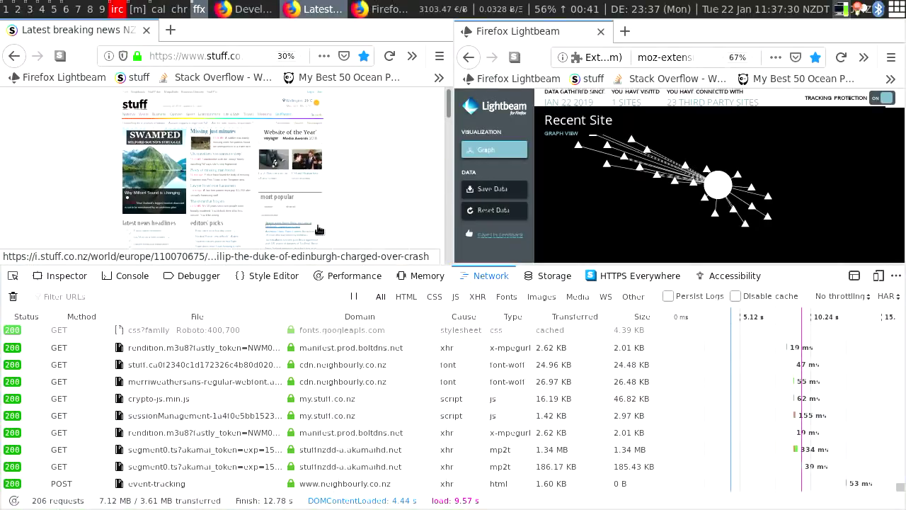
scroll(318, 229, "up", 1)
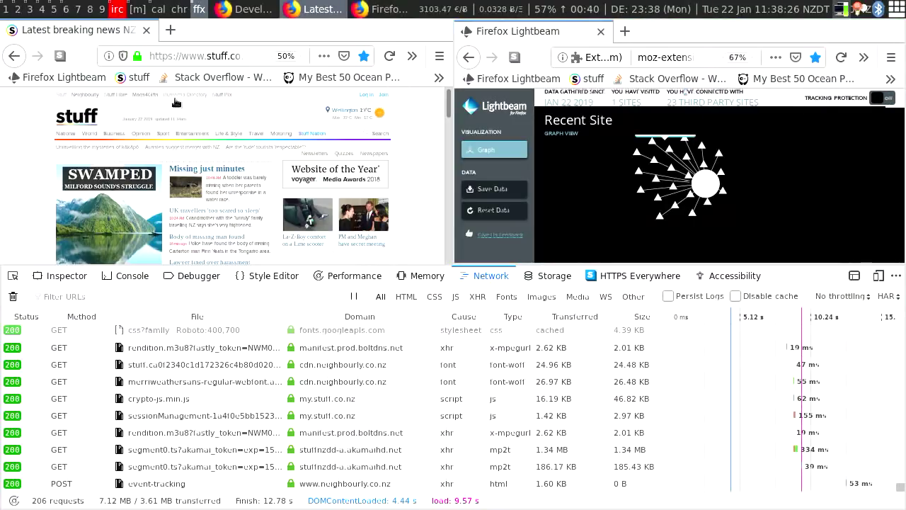
key("F5")
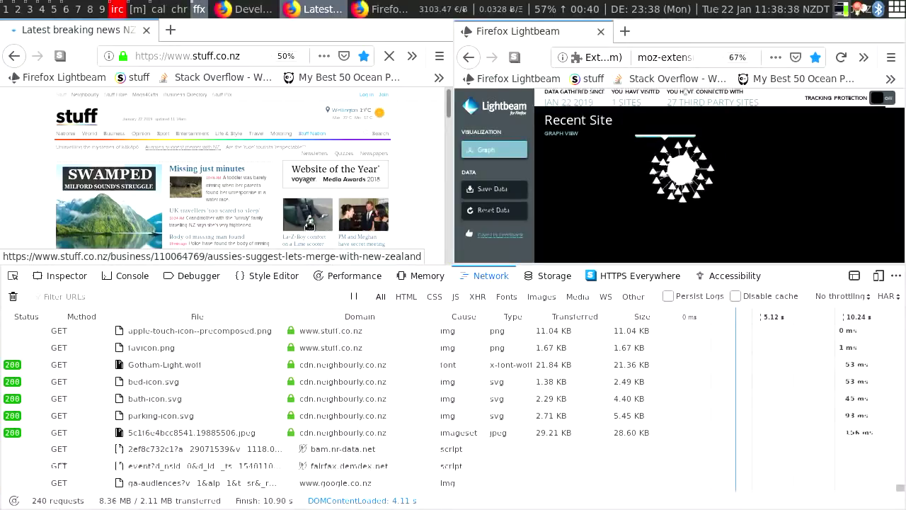
- Open the article about the La-Z-Boy on a lime scooter and filter its network requests with "-stuff.co.nz"
left_click(313, 233)
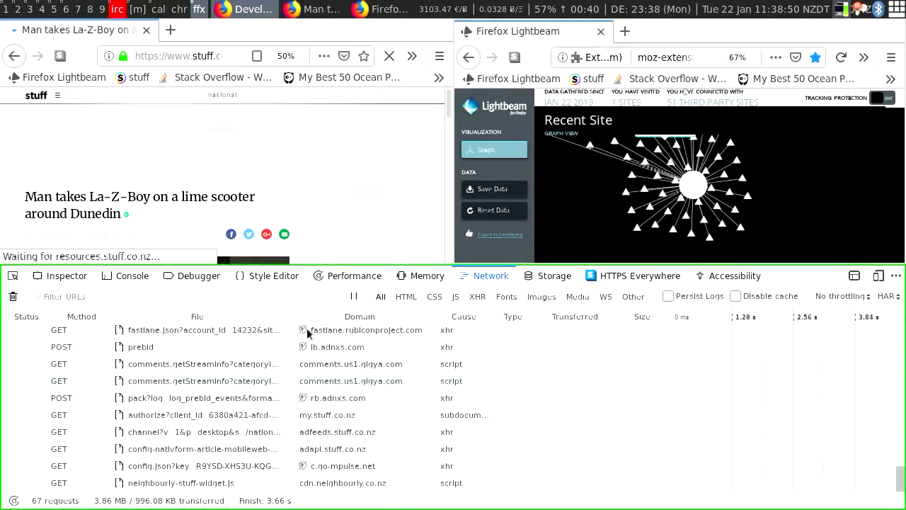
left_click(235, 298)
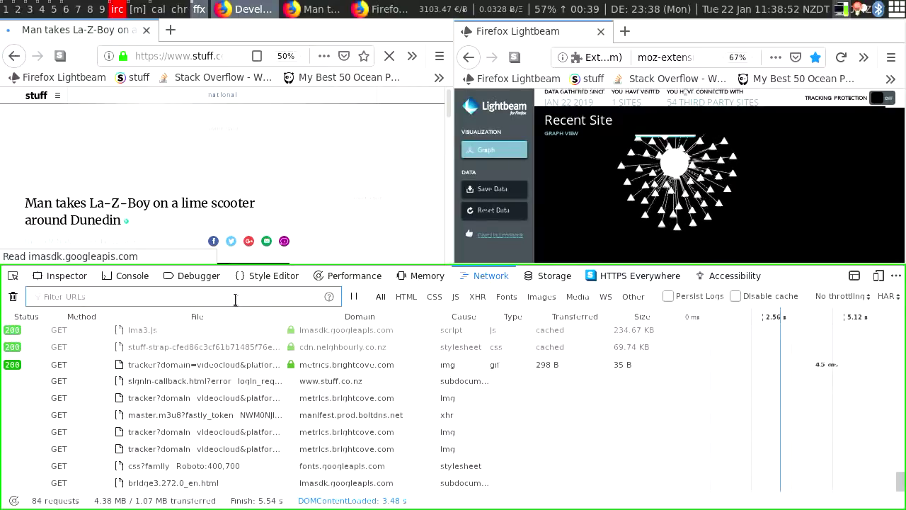
type("-")
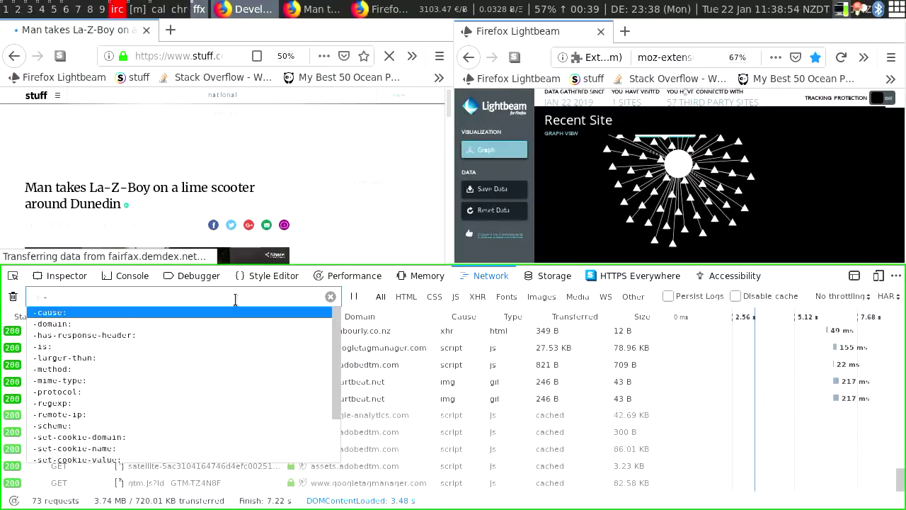
type("stuff.co.nz")
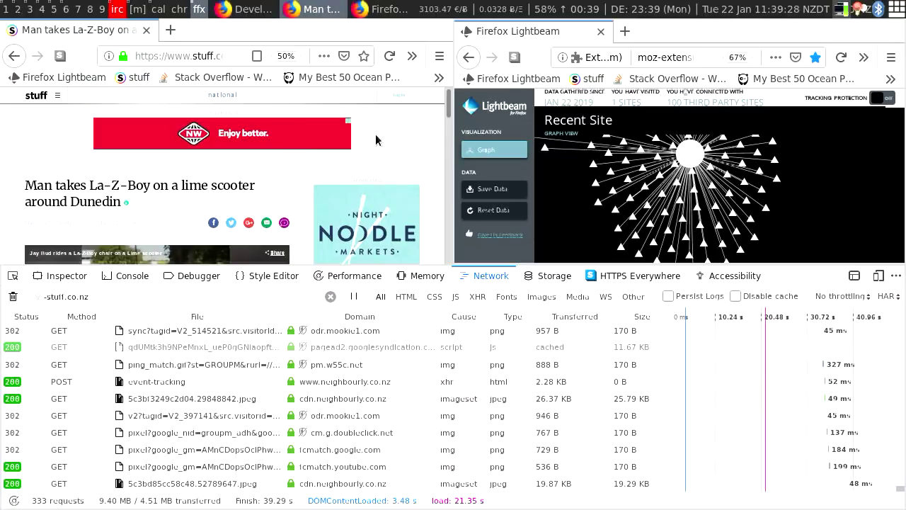
- Look through the article for its adverts and paid content, watching the third-party requests and Lightbeam graph
scroll(376, 139, "down", 5)
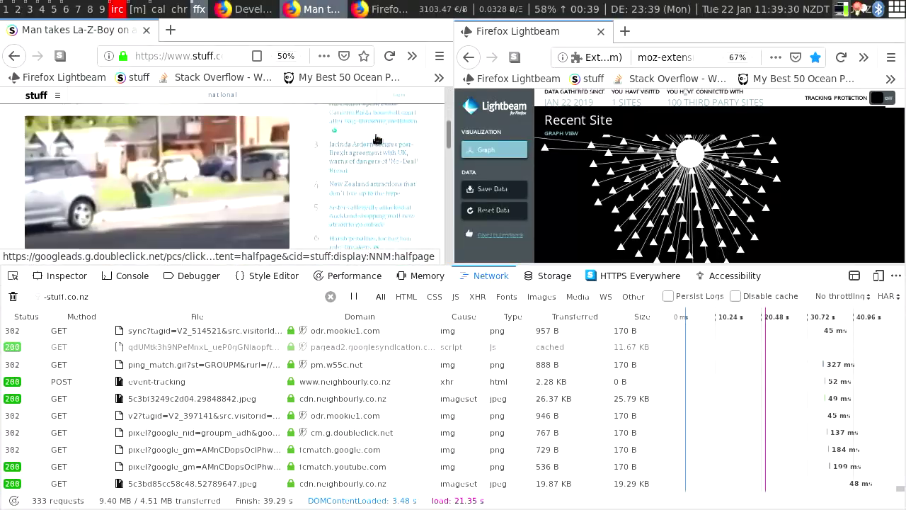
scroll(376, 139, "down", 5)
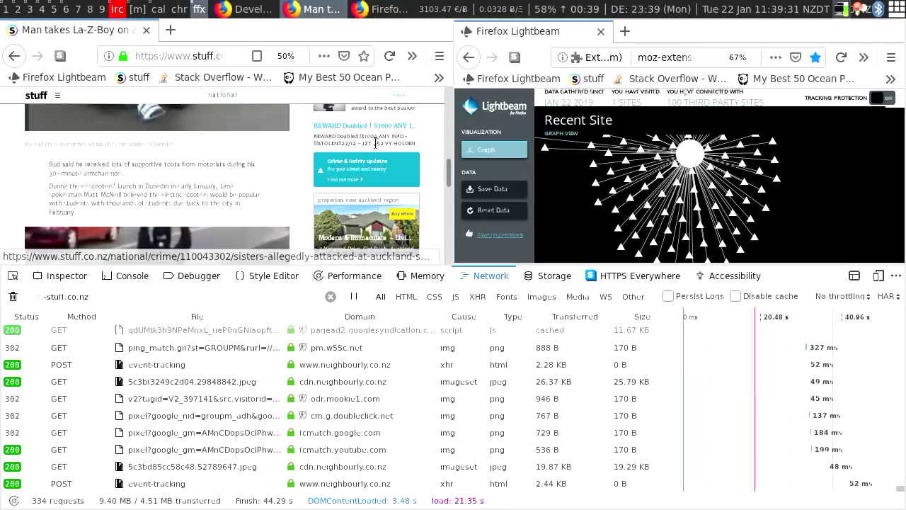
scroll(376, 145, "down", 10)
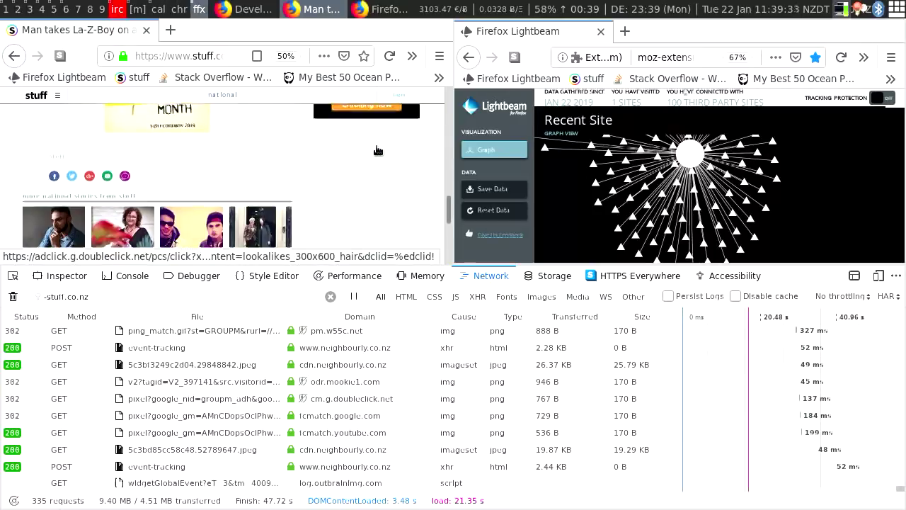
scroll(377, 150, "up", 10)
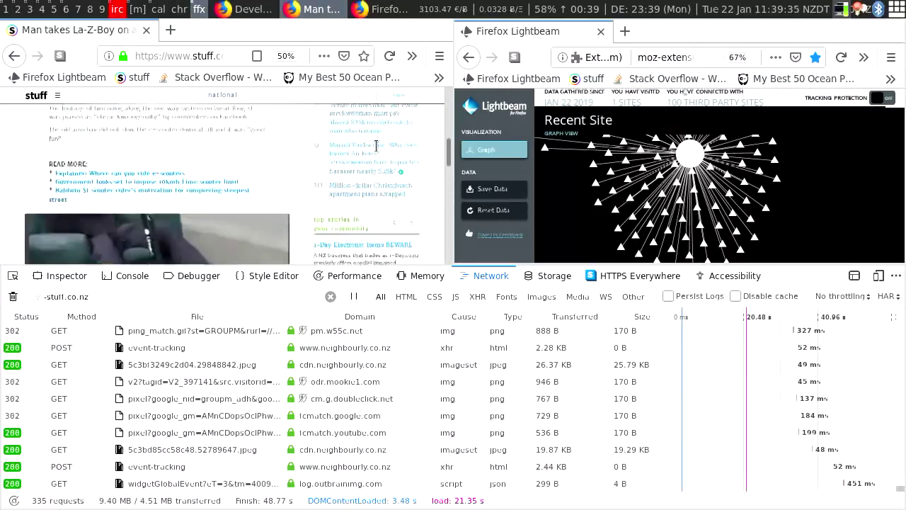
scroll(375, 150, "up", 5)
scroll(376, 151, "down", 15)
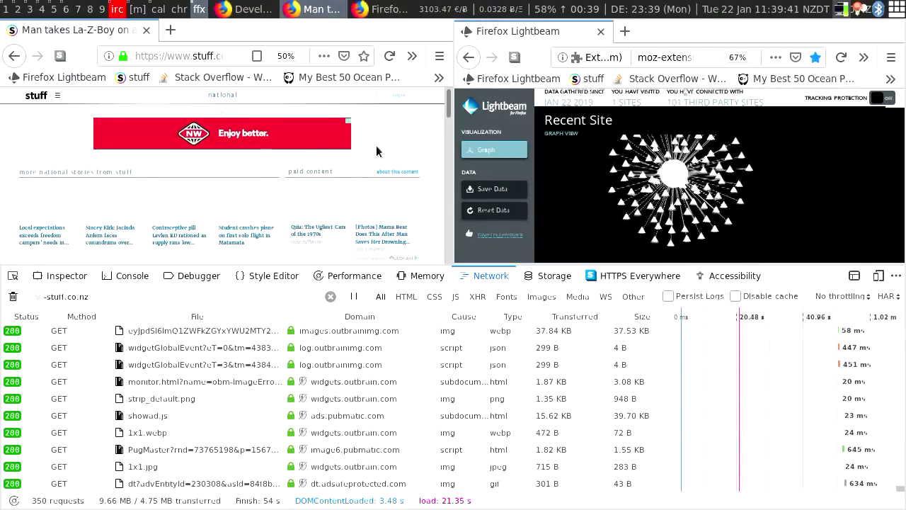
scroll(376, 151, "down", 2)
scroll(377, 151, "down", 4)
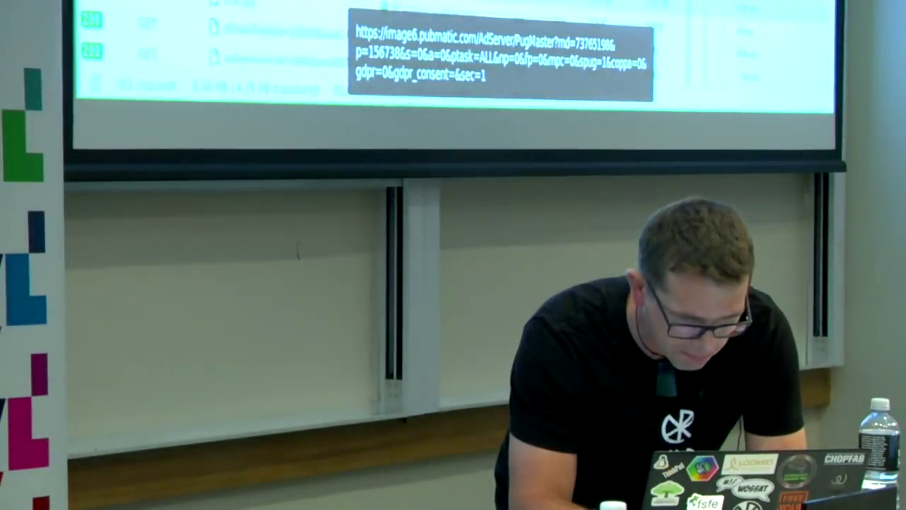
- Inspect the response and request headers of the PugMaster request to image6.pubmatic.com, including its cookies and referer
left_click(348, 3)
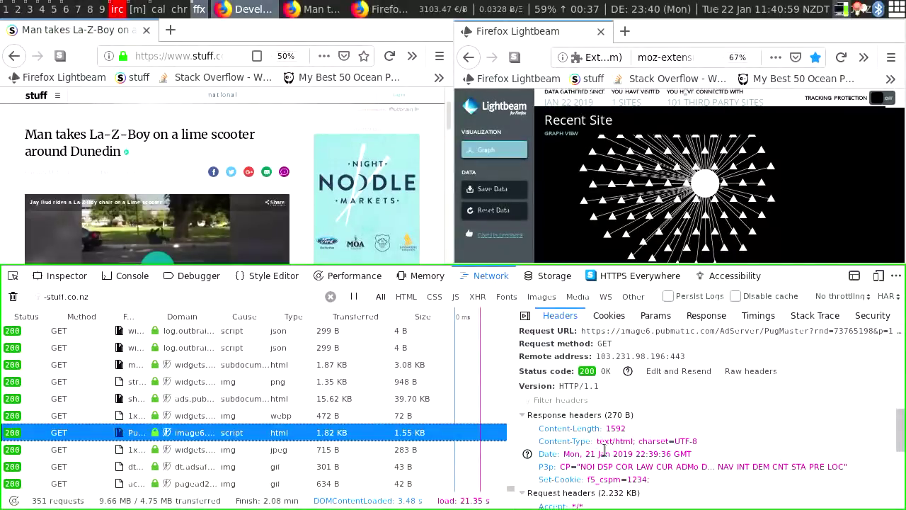
key("ctrl+minus")
scroll(607, 445, "down", 3)
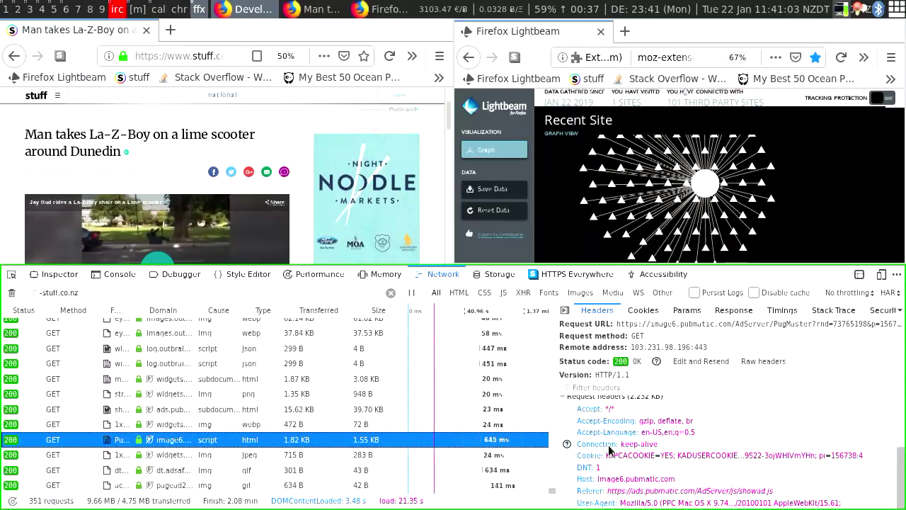
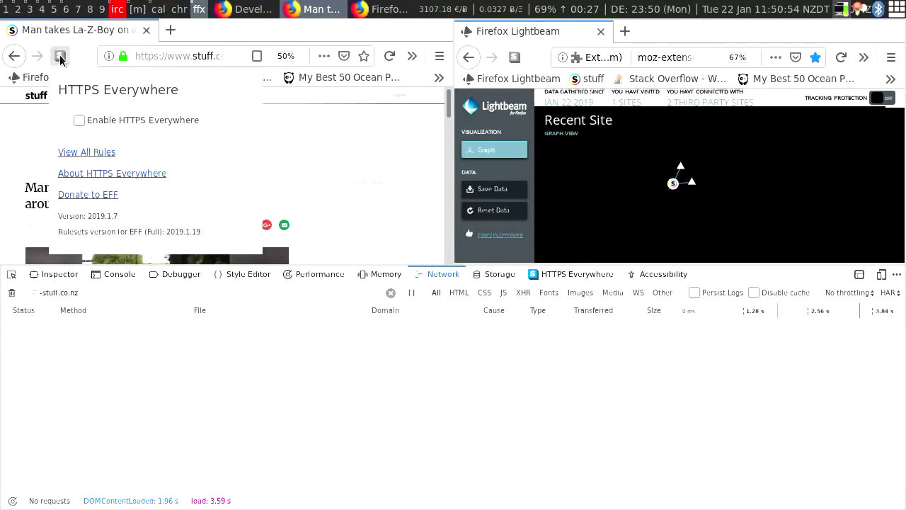
- Enable HTTPS Everywhere and expand the article's browser window to fill the screen
left_click(77, 118)
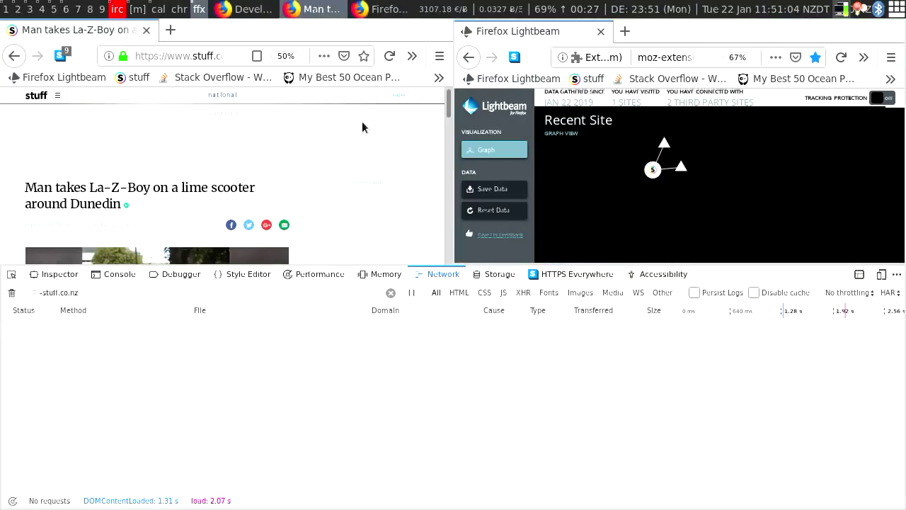
key("super+f")
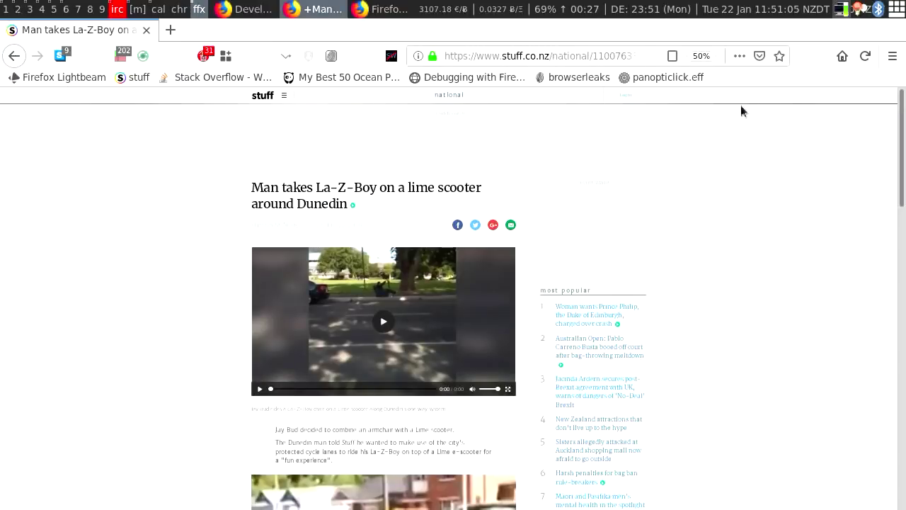
- In uMatrix, forbid mixed content and web workers and spoof the Referer header for stuff.co.nz
left_click(209, 60)
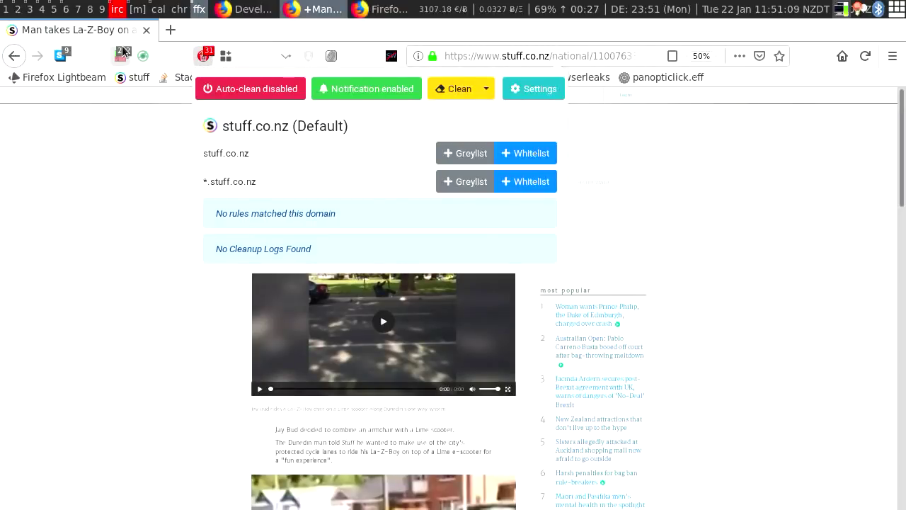
left_click(121, 55)
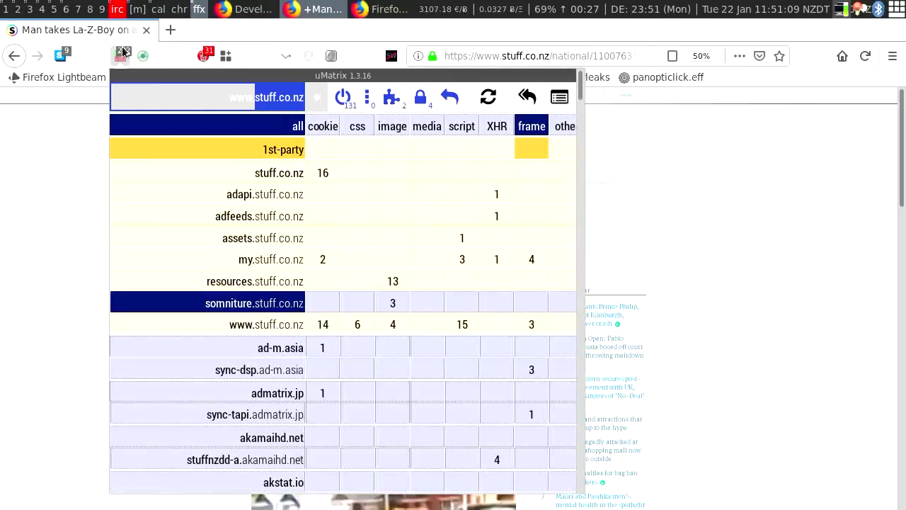
left_click(371, 106)
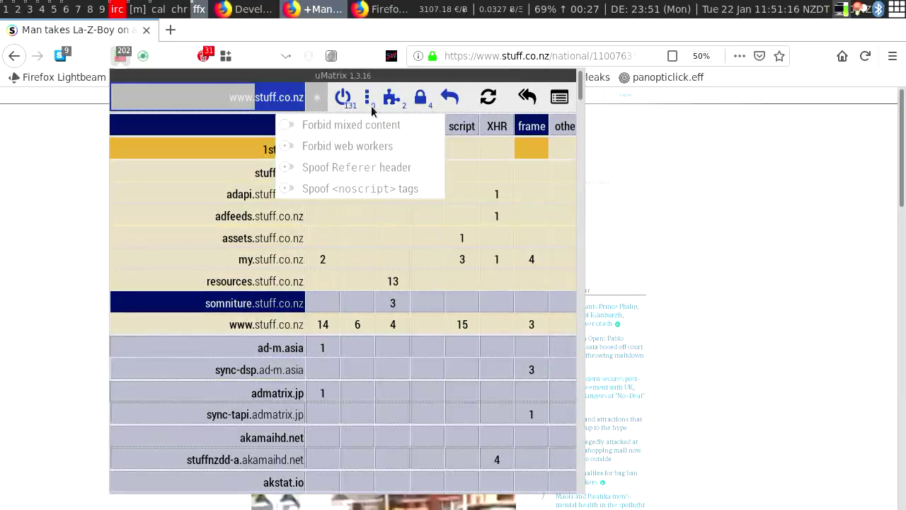
left_click(289, 127)
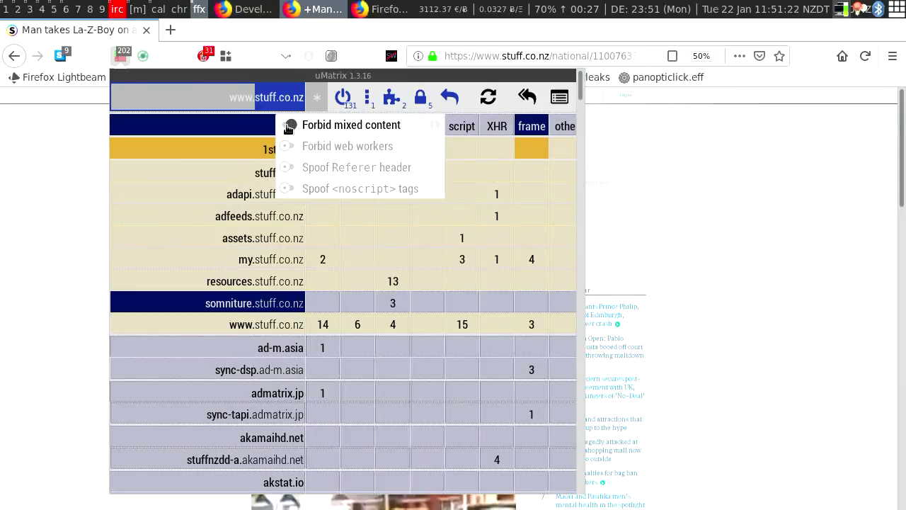
left_click(289, 147)
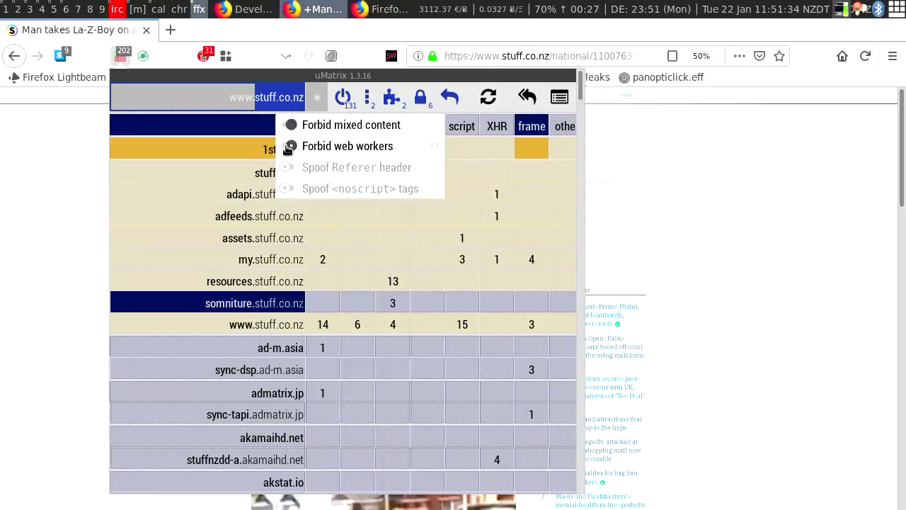
left_click(287, 149)
left_click(285, 147)
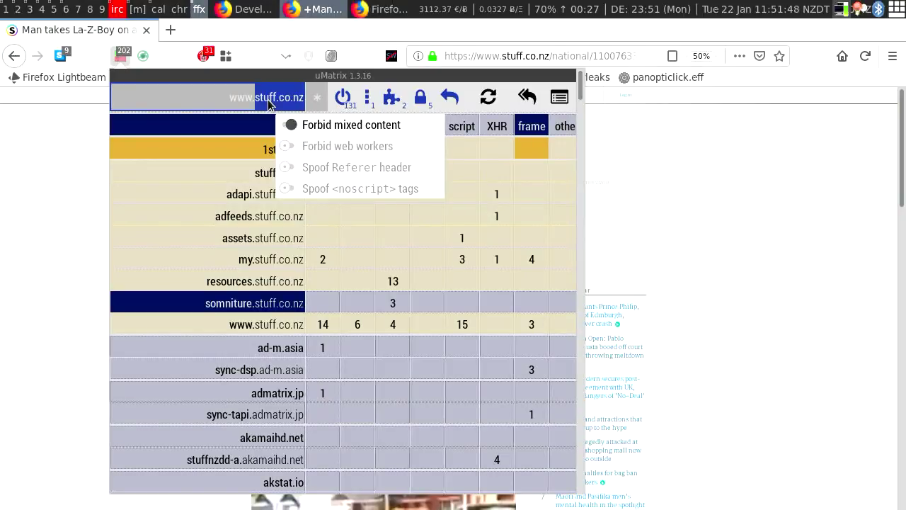
left_click(339, 152)
left_click(338, 167)
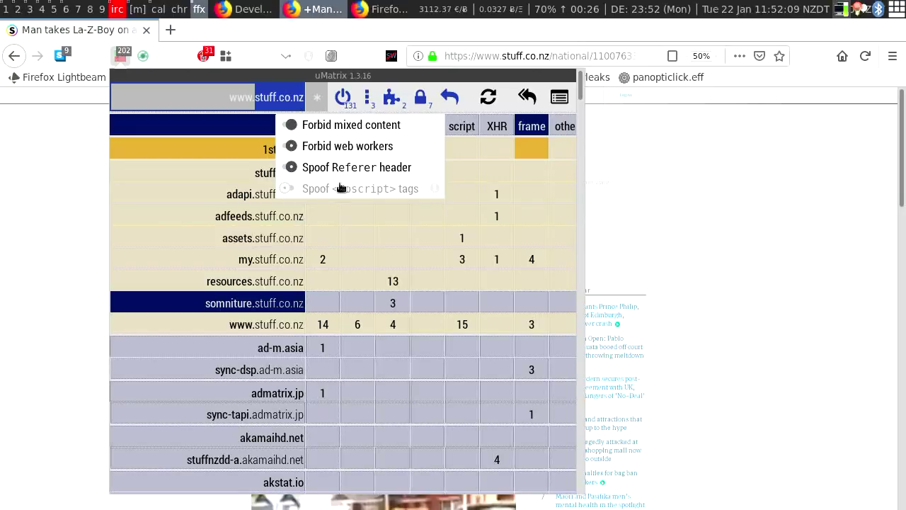
- Try spoofing <noscript> tags for stuff.co.nz in uMatrix
left_click(341, 188)
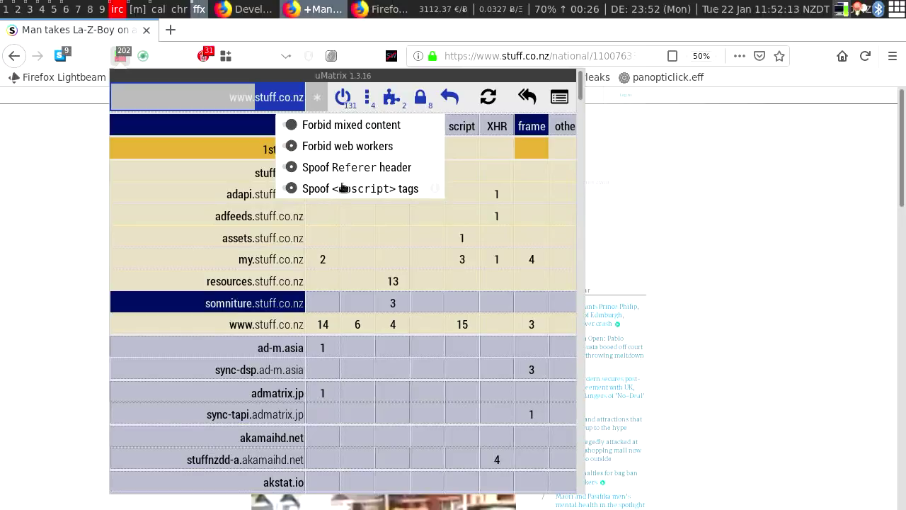
left_click(345, 189)
left_click_drag(406, 175, 413, 170)
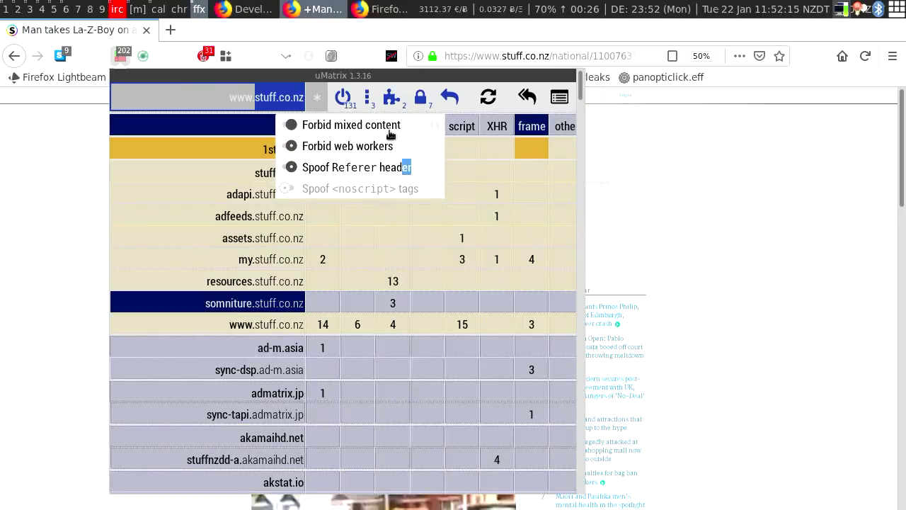
- Check uMatrix's ready-made rule sets for the page, save all temporary changes for the stuff.co.nz scope and close uMatrix
left_click(388, 103)
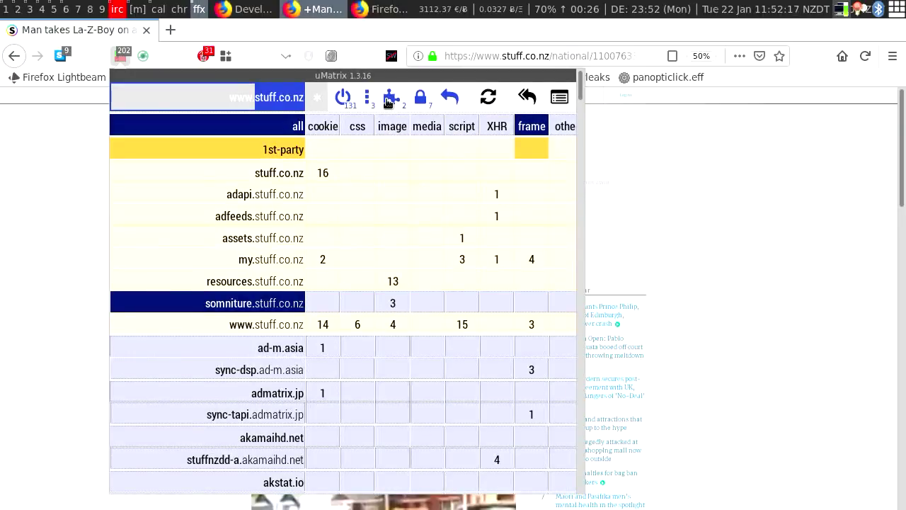
left_click(388, 103)
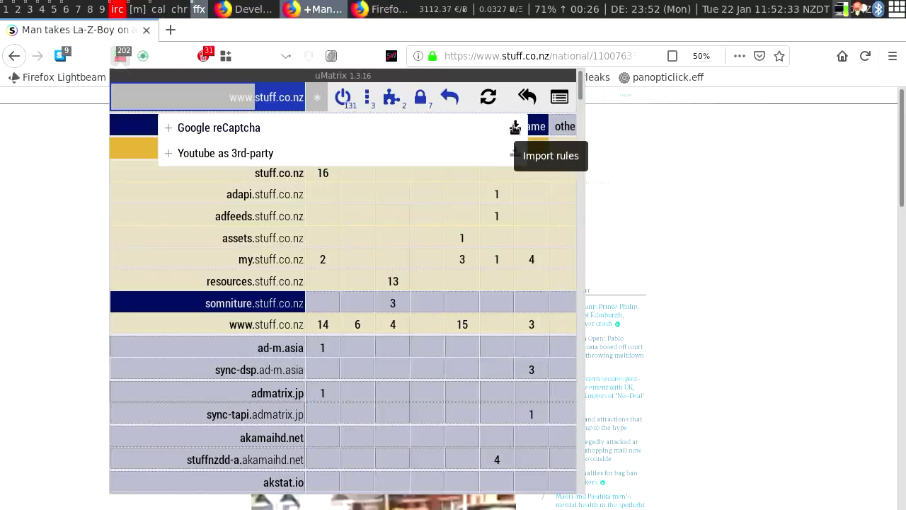
left_click(414, 76)
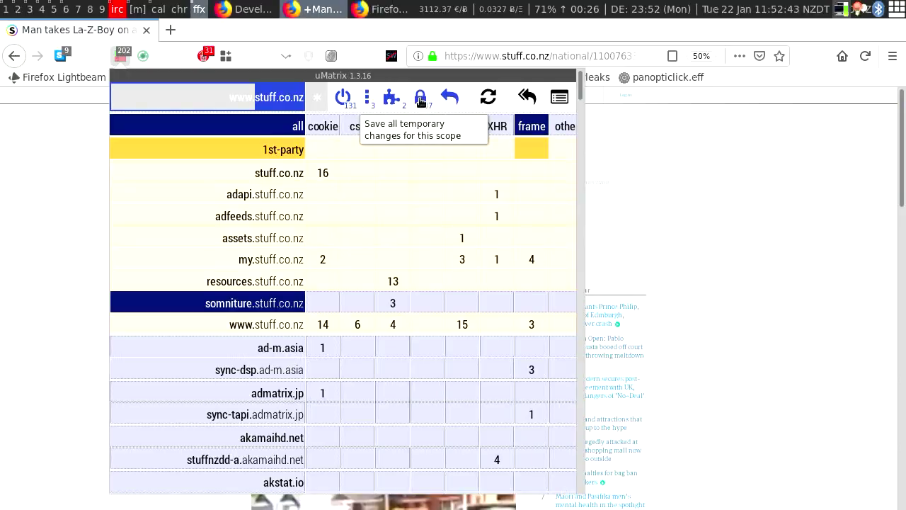
left_click(422, 103)
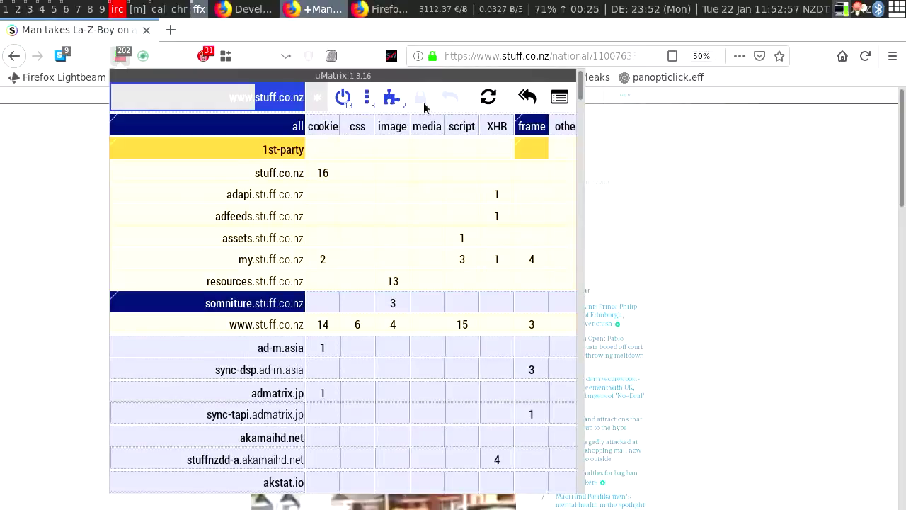
left_click(82, 118)
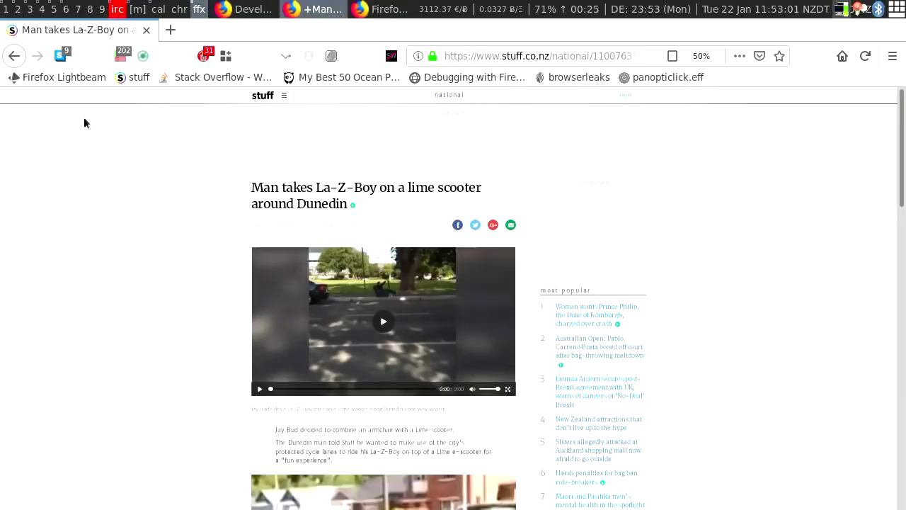
- Open Firefox's Privacy & Security preferences and review the tracker, third-party cookie and Do Not Track settings
left_click(892, 56)
left_click(820, 287)
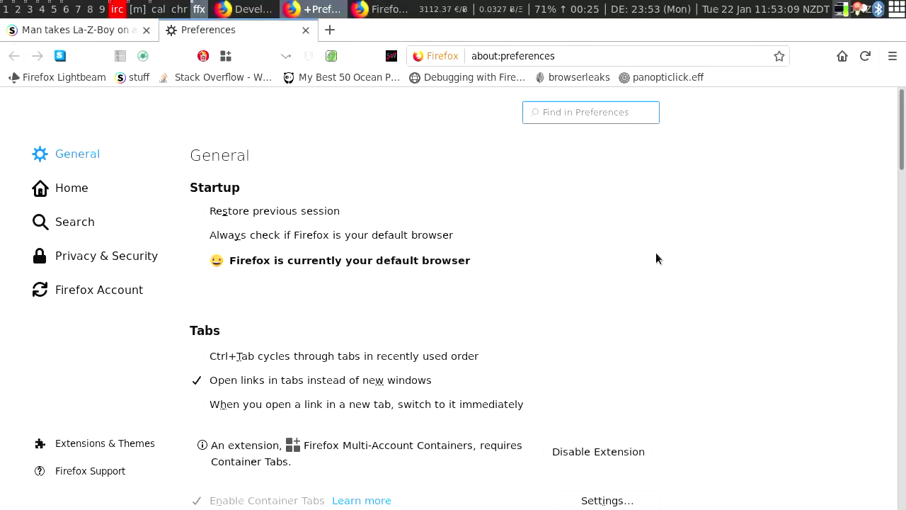
left_click(54, 255)
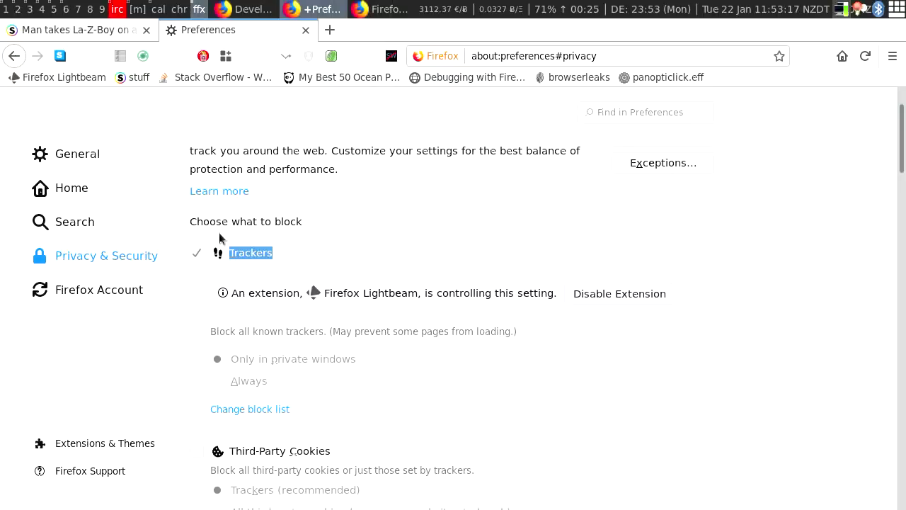
left_click_drag(283, 276, 376, 299)
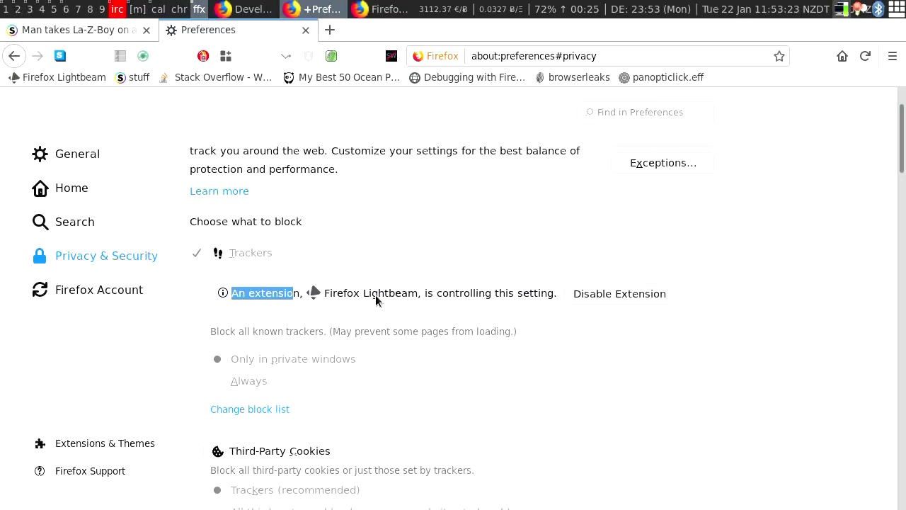
scroll(375, 294, "down", 6)
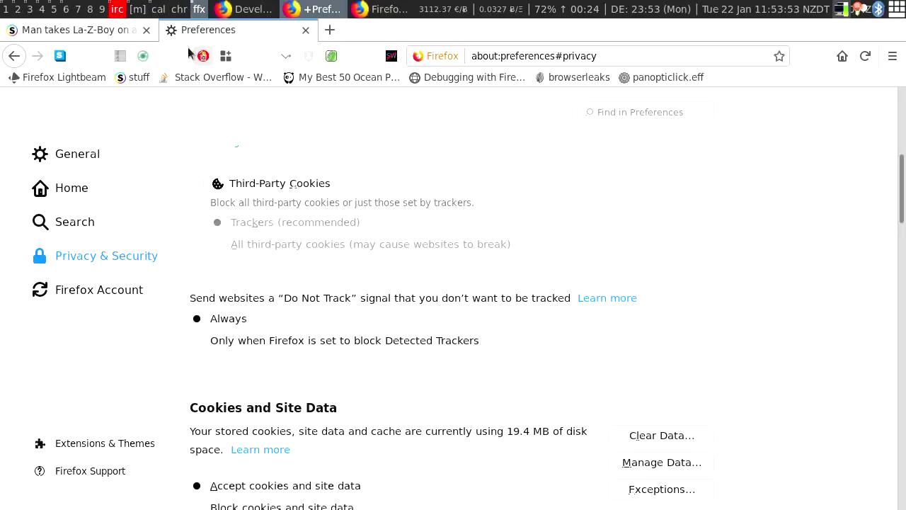
- In uMatrix on the stuff.co.nz article, forbid first-party cookies, allow akamaihd.net cookies and allow the ad-m.asia domain
left_click(115, 57)
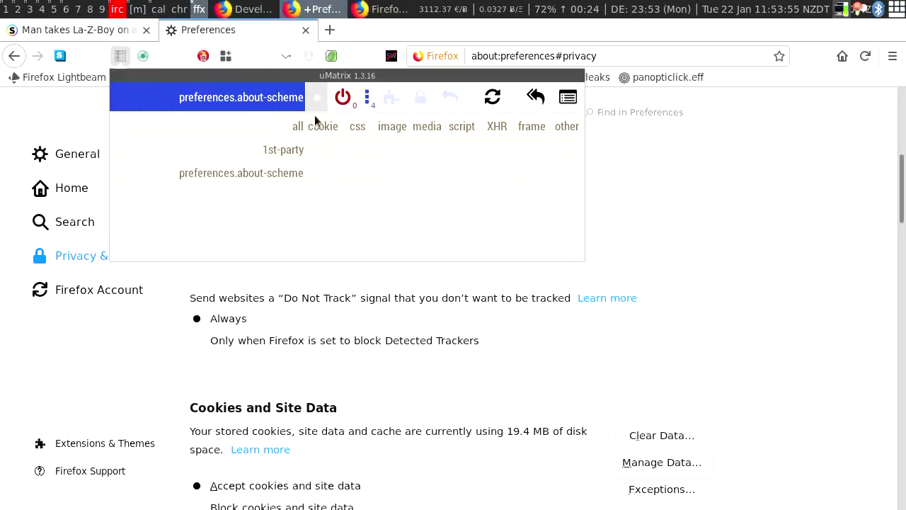
left_click(106, 32)
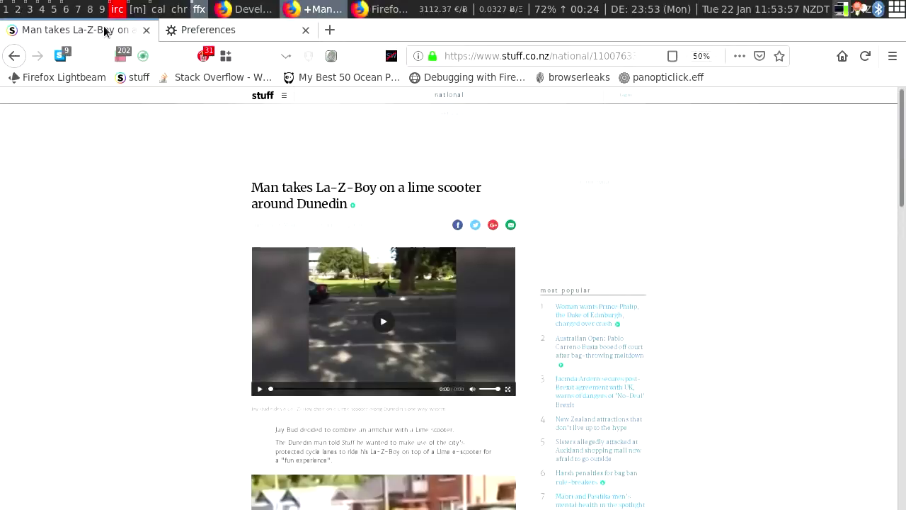
left_click(114, 56)
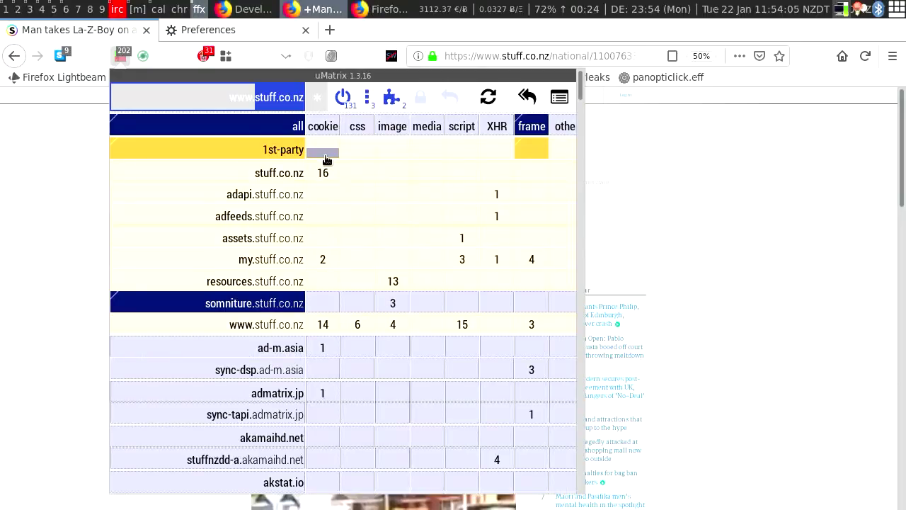
left_click(325, 153)
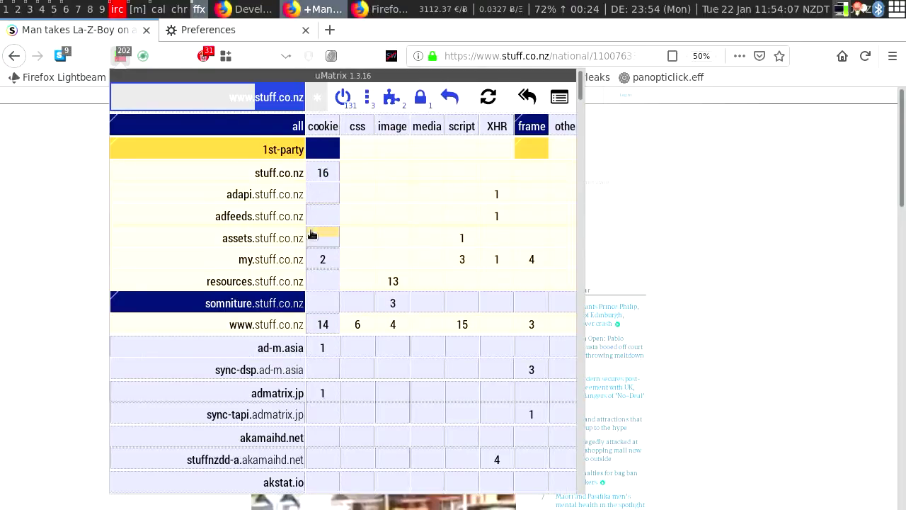
left_click(318, 440)
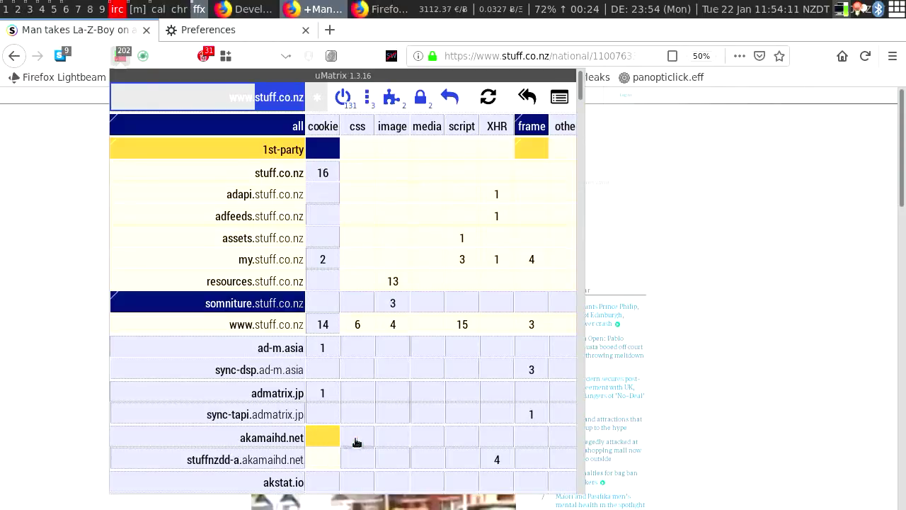
left_click(266, 342)
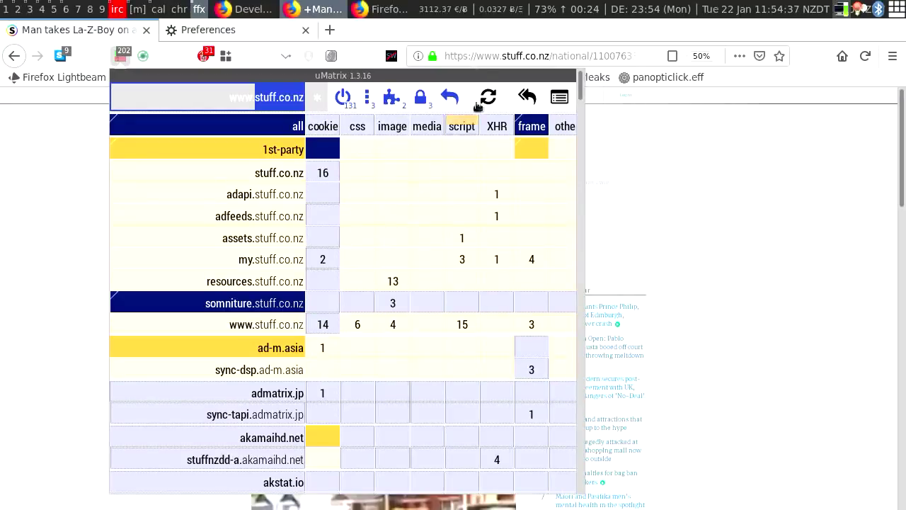
left_click(450, 99)
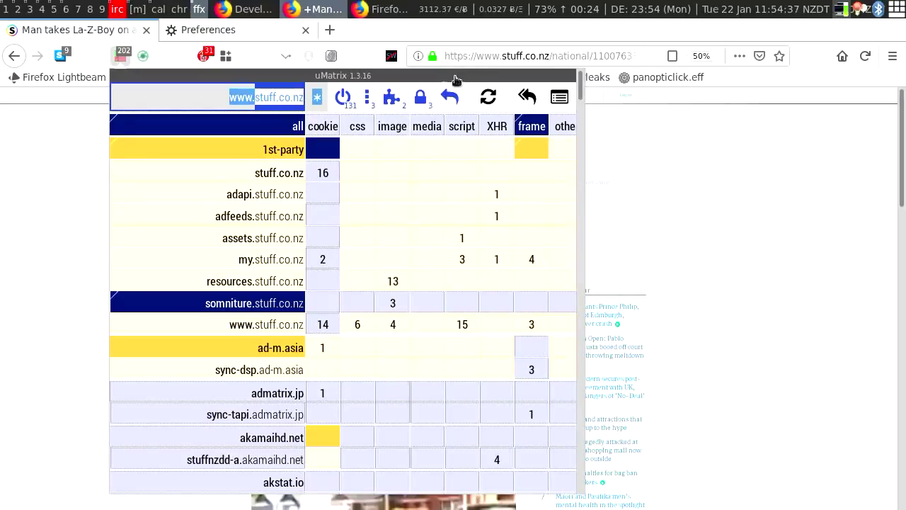
left_click(748, 182)
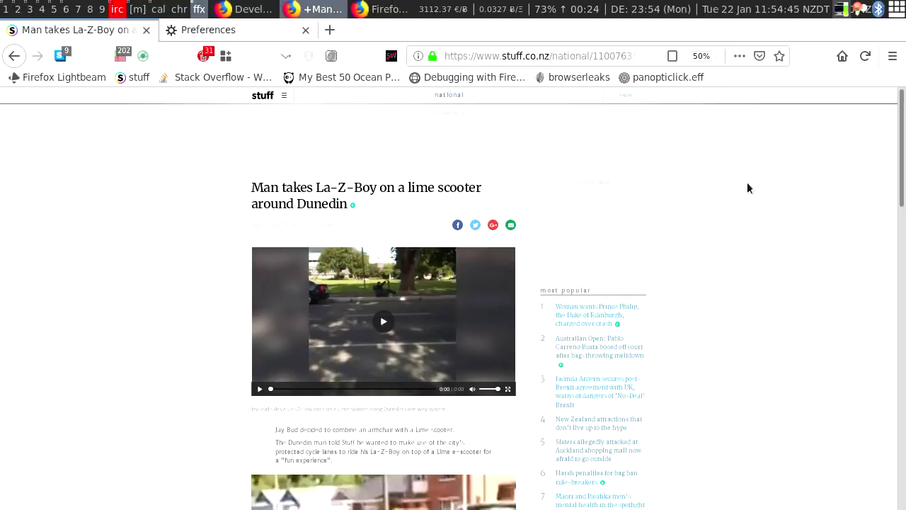
- Open the bookmarked Stack Overflow site, check its requests in uMatrix and skim the page
left_click(218, 81)
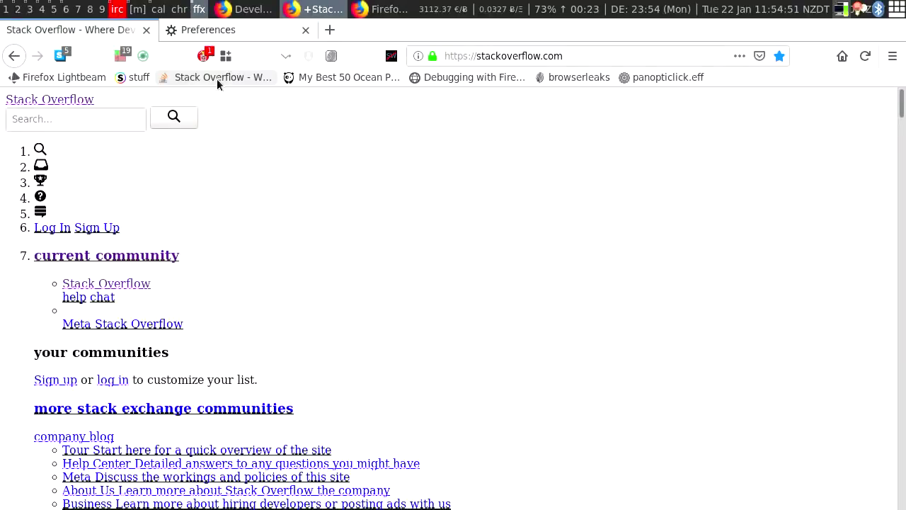
left_click(124, 59)
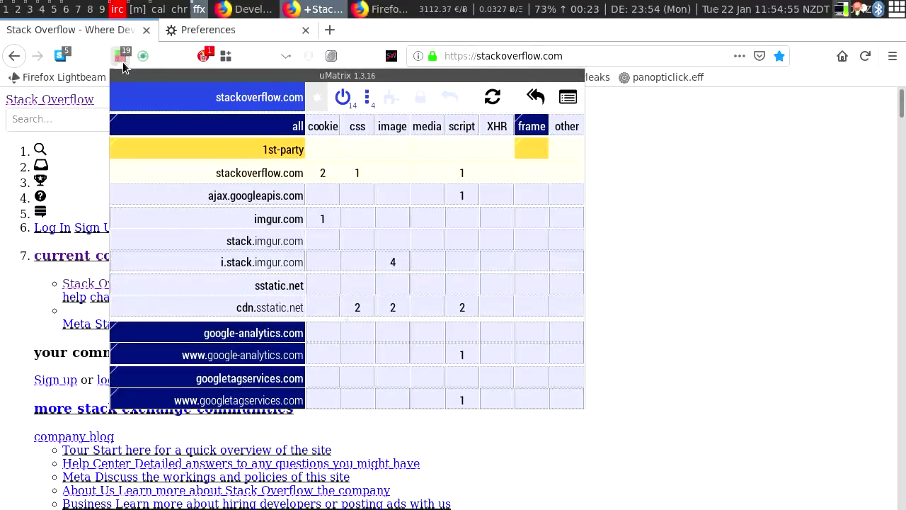
left_click(121, 64)
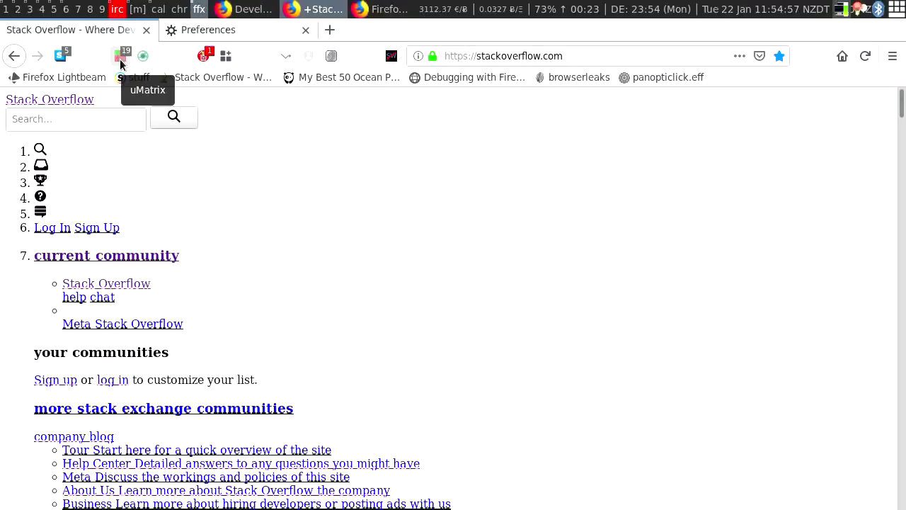
scroll(337, 288, "down", 15)
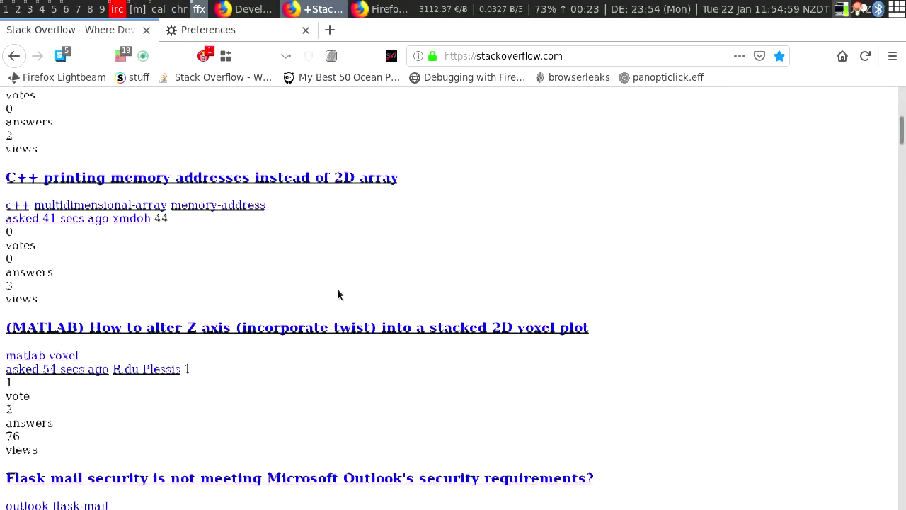
scroll(338, 289, "up", 15)
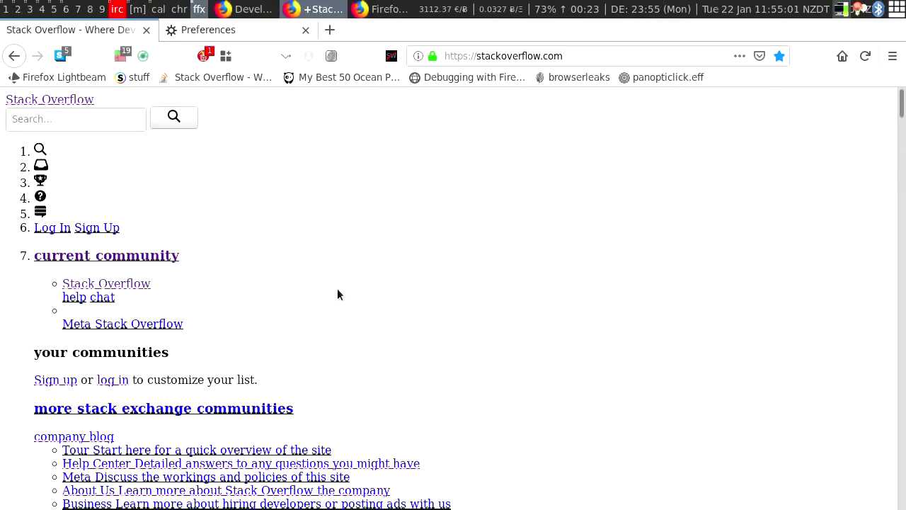
- In uMatrix, allow imgur.com and sstatic.net for stackoverflow.com and reload the page
left_click(120, 55)
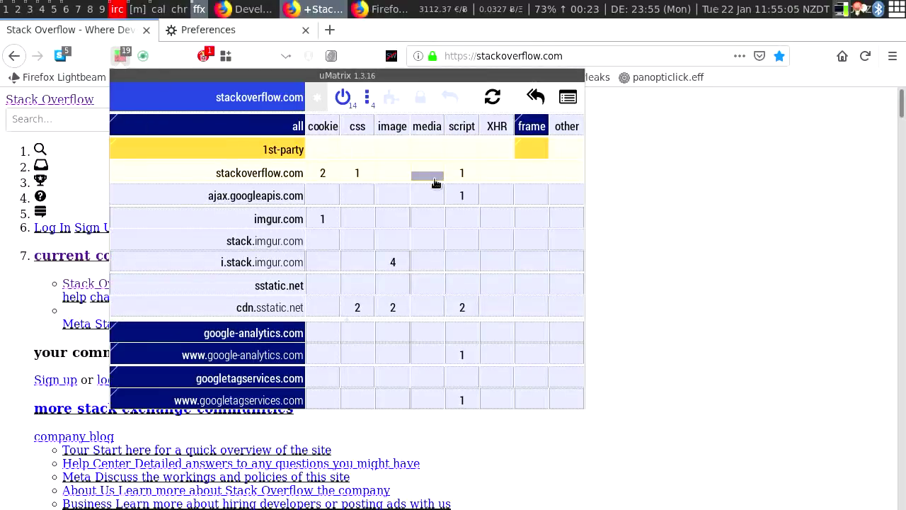
left_click(252, 216)
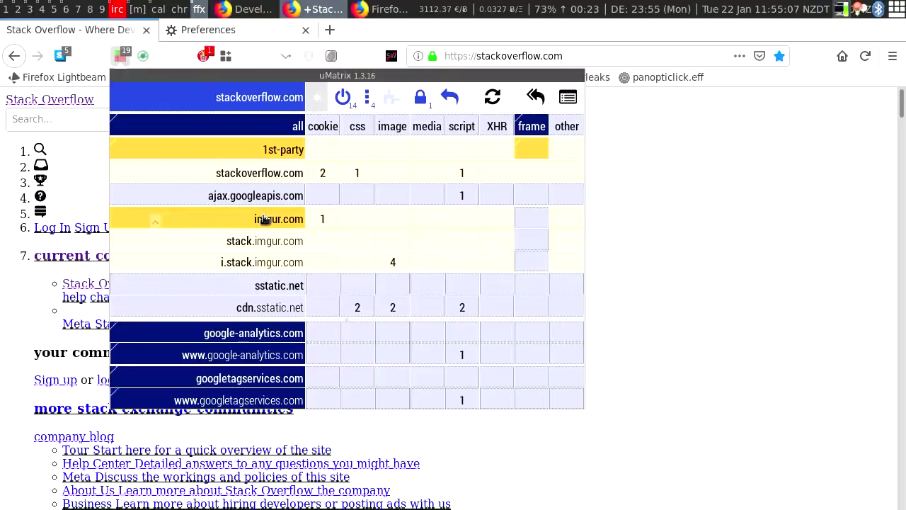
left_click(260, 284)
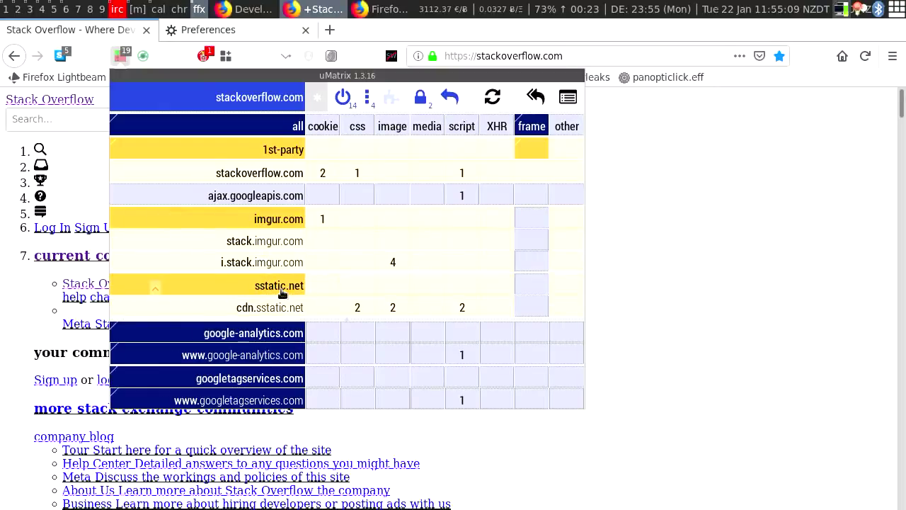
left_click(493, 99)
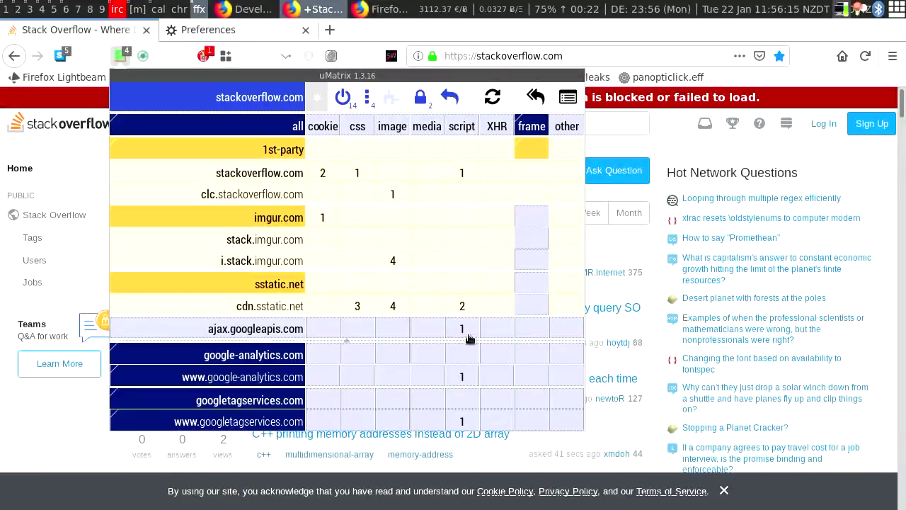
- Allow scripts from ajax.googleapis.com for stackoverflow.com in uMatrix, checking the Decentraleyes panel before reloading the page
left_click(466, 331)
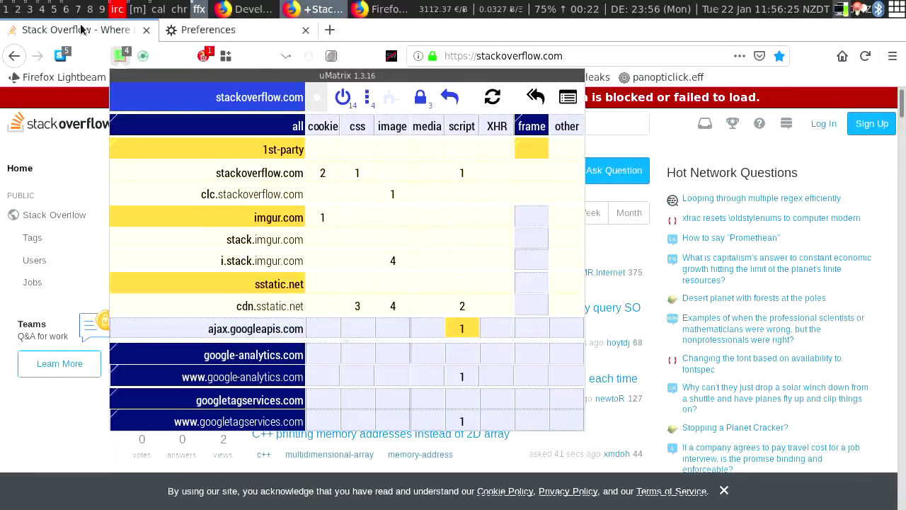
left_click(115, 55)
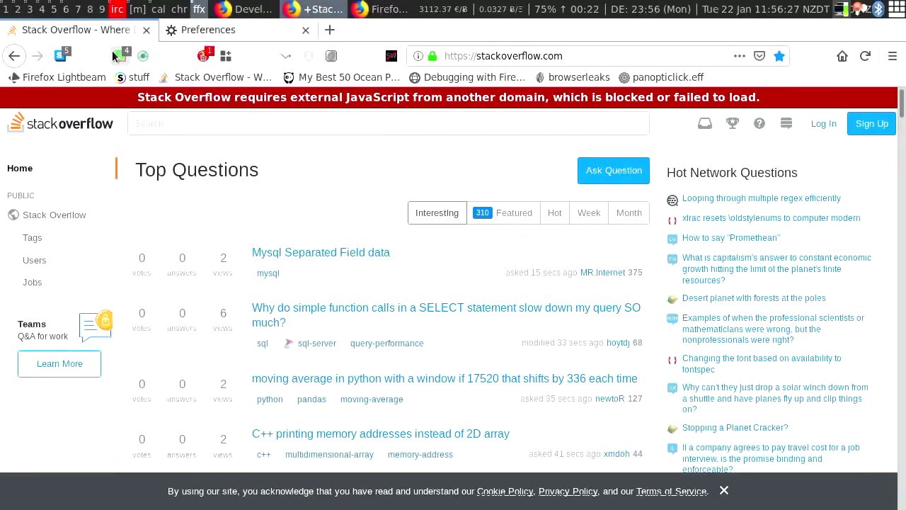
left_click(143, 56)
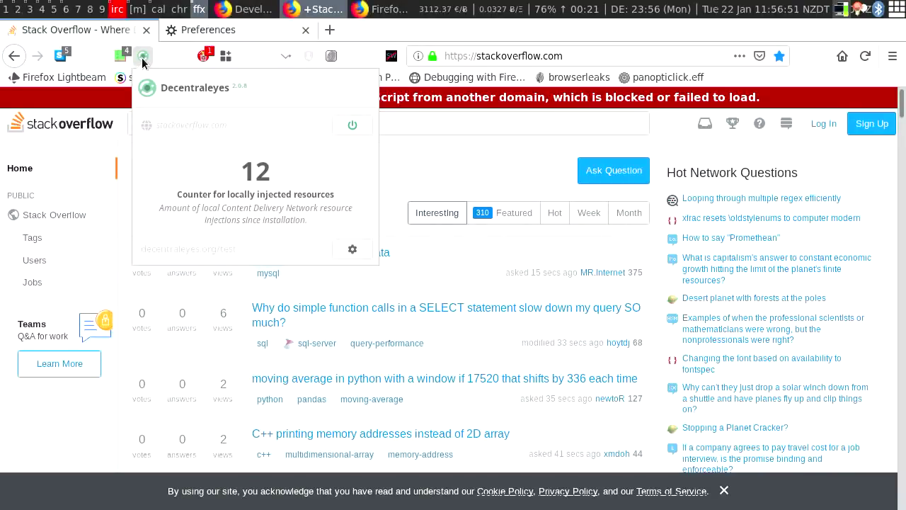
left_click(120, 55)
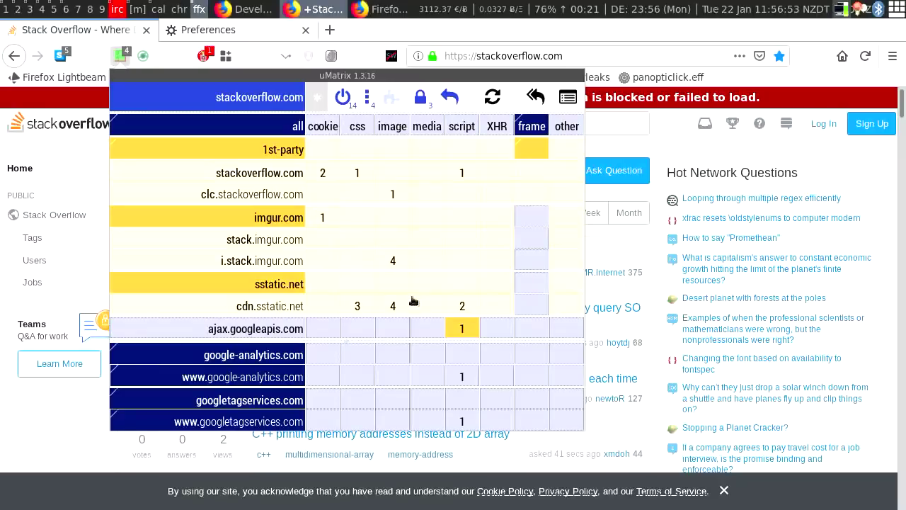
left_click(451, 330)
left_click(121, 57)
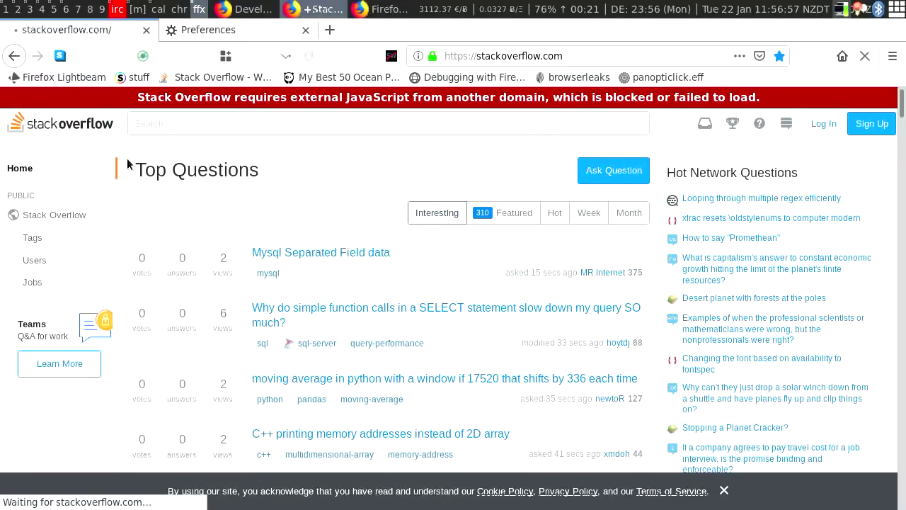
- Review Decentraleyes' locally injected resources and Cookie AutoDelete's rules for stackoverflow.com, and refresh the page
left_click(143, 56)
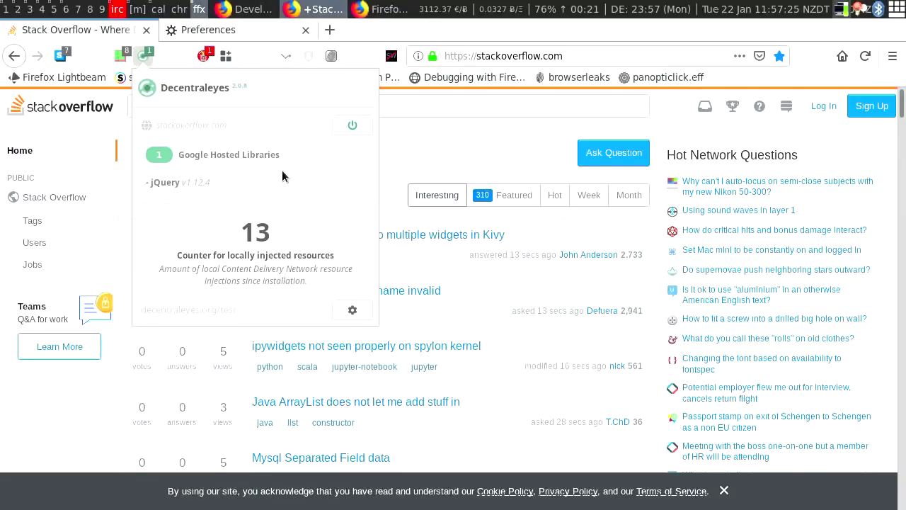
left_click(422, 156)
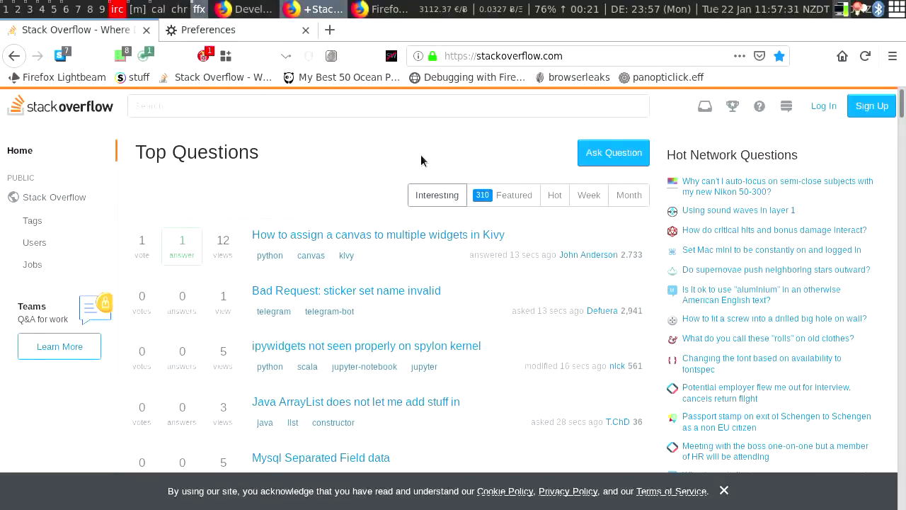
left_click(335, 109)
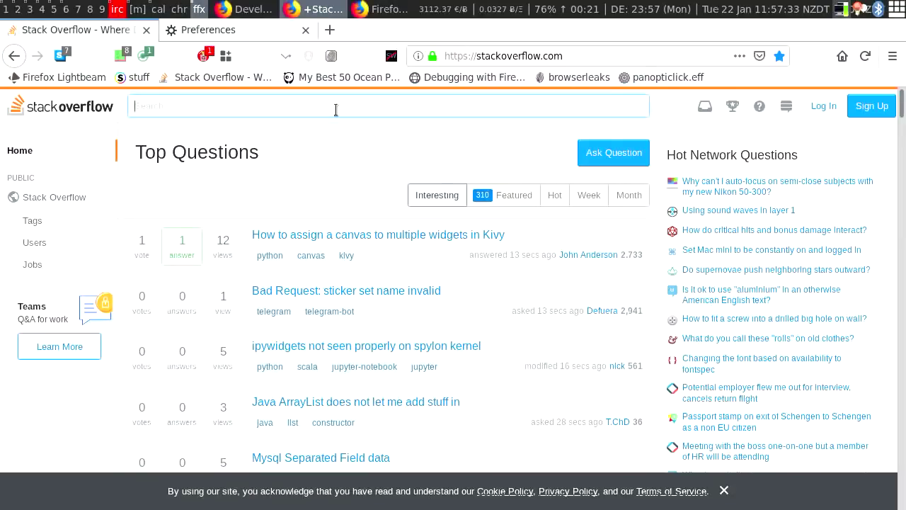
left_click(199, 61)
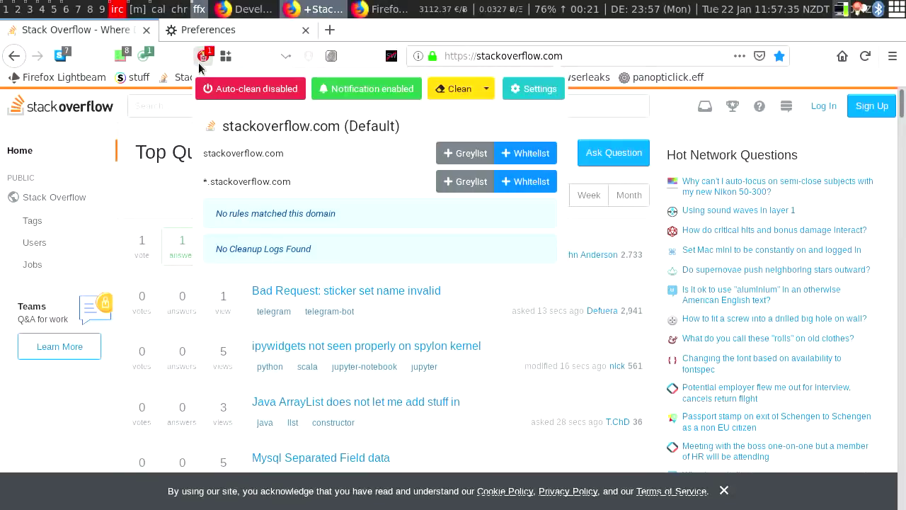
left_click(197, 55)
key("F5")
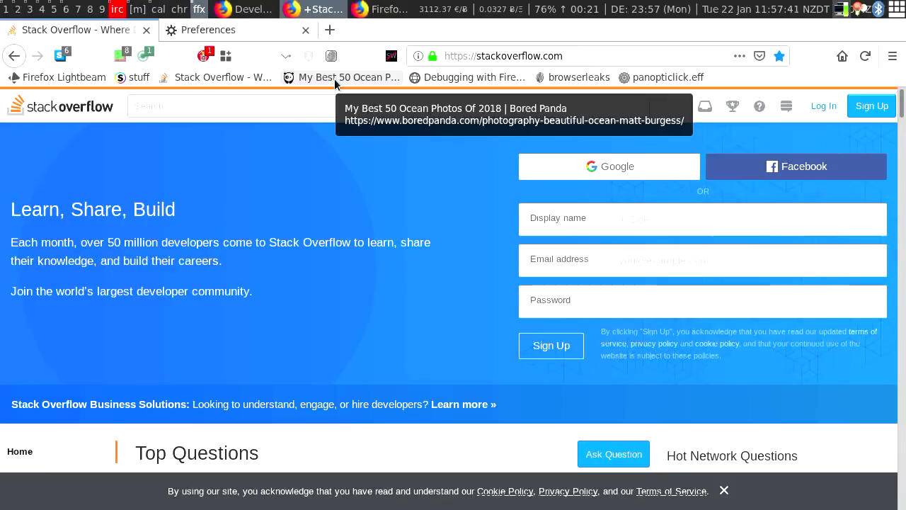
- Open the bookmarked My Best 50 Ocean Photos page and enable automatic cleaning in Cookie AutoDelete's settings, closing the settings page
left_click(334, 79)
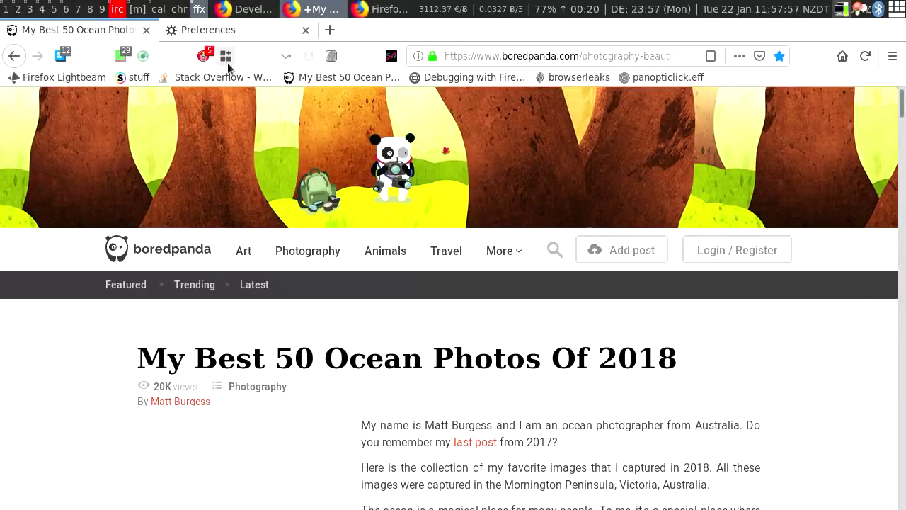
left_click(204, 57)
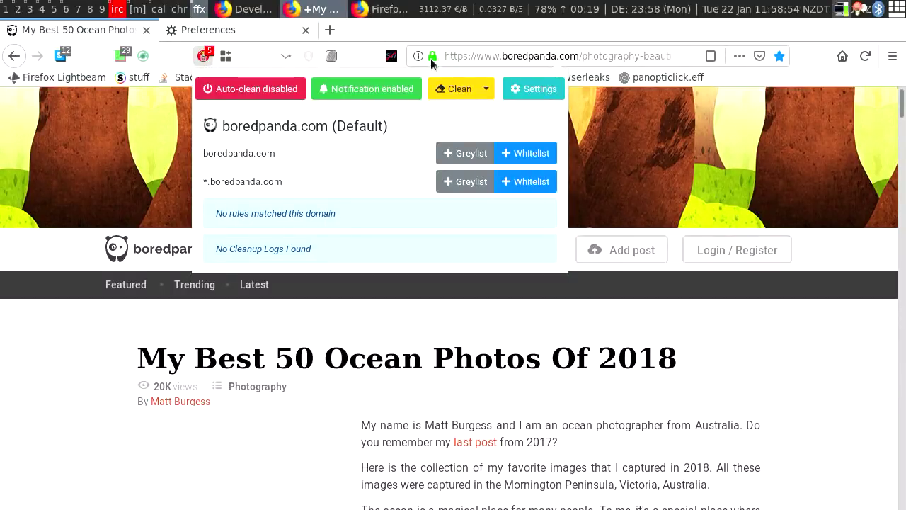
left_click(534, 88)
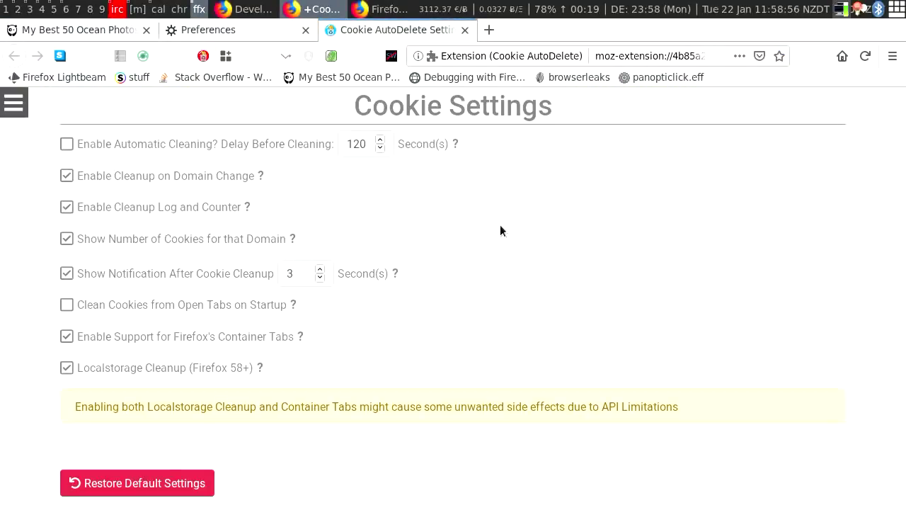
left_click(67, 146)
left_click(467, 31)
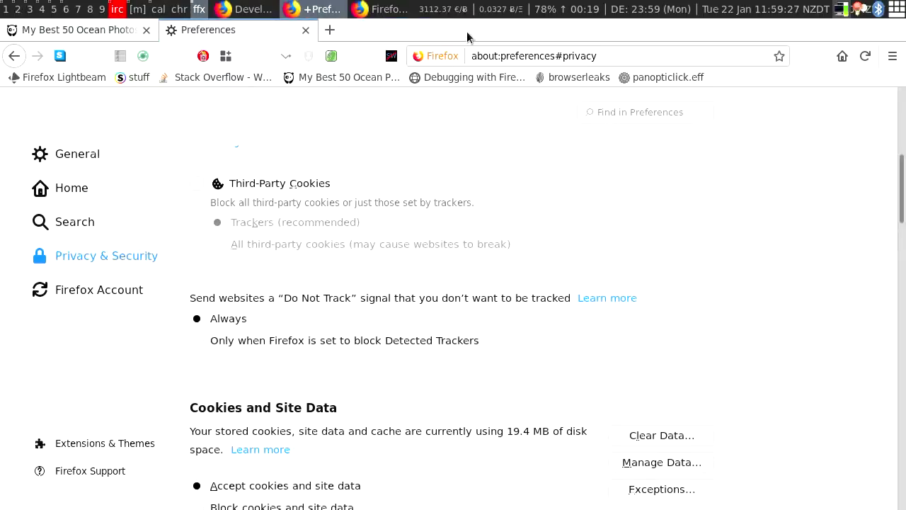
- Close the preferences page and check Cookie AutoDelete's options for boredpanda.com and the list of editable container tabs
left_click(306, 30)
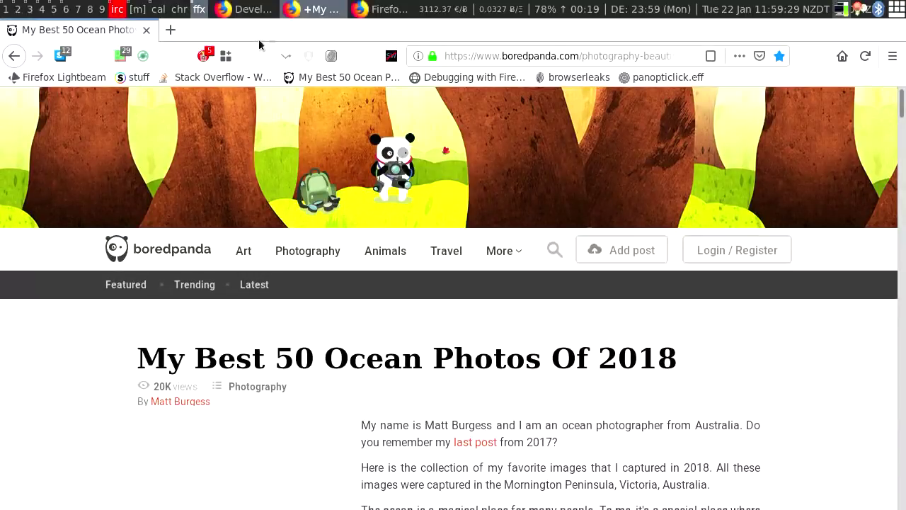
left_click(203, 55)
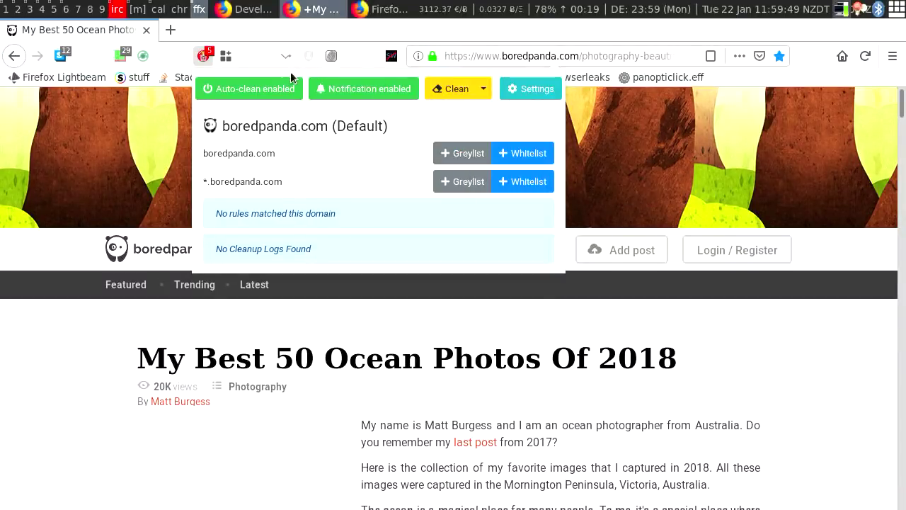
left_click(227, 56)
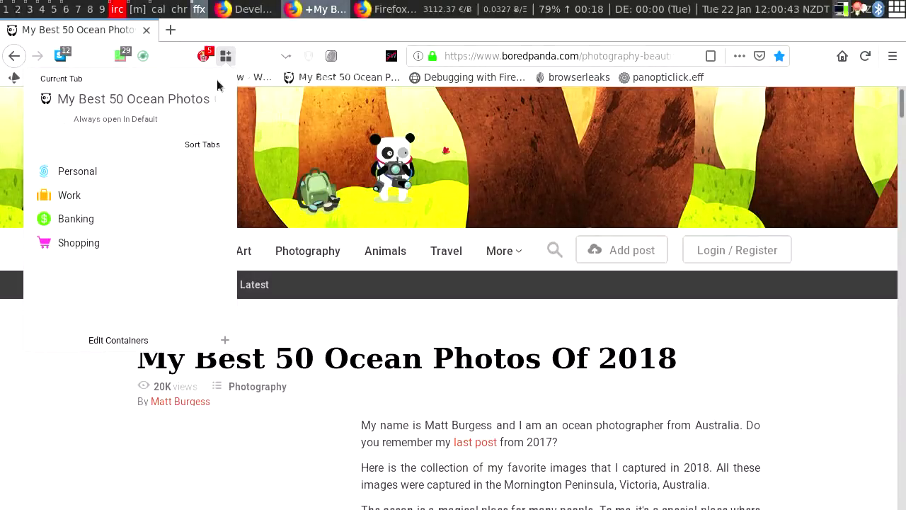
left_click(144, 351)
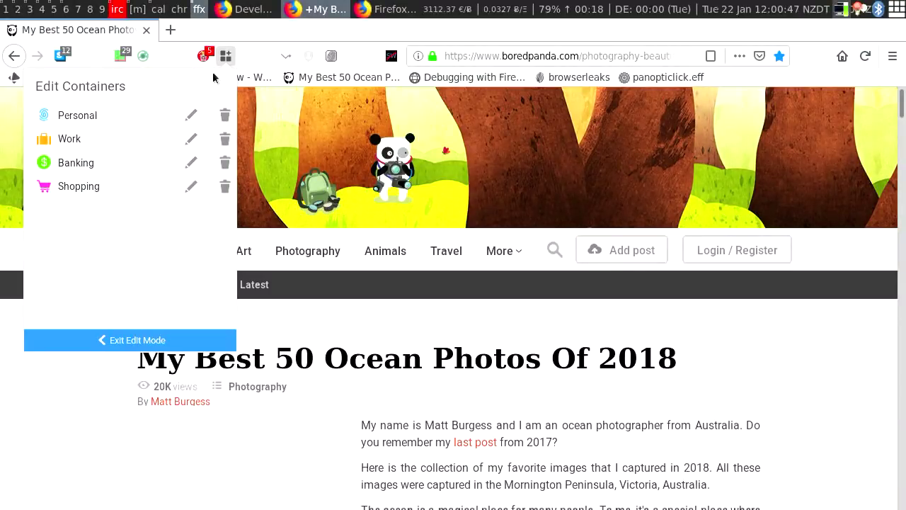
left_click(166, 341)
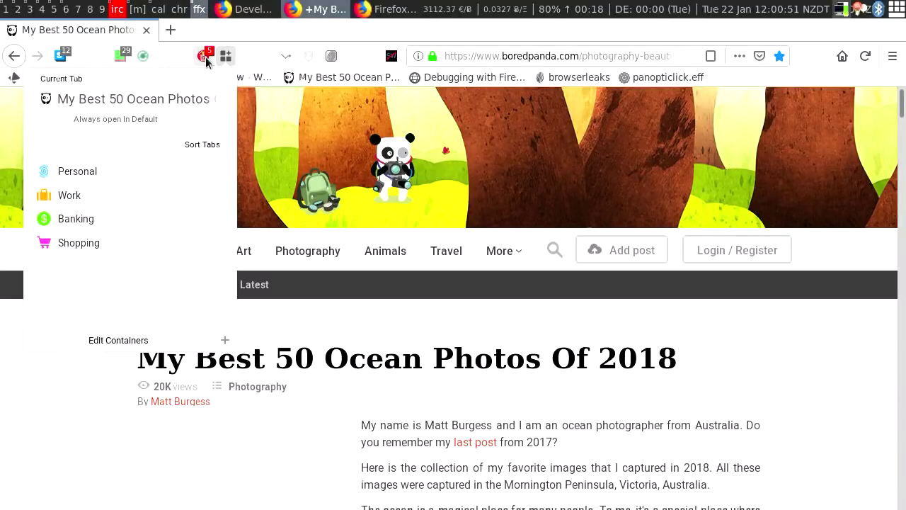
- Open Cookie AutoDelete's list of expressions from its settings and show the expressions for the Personal container
left_click(204, 59)
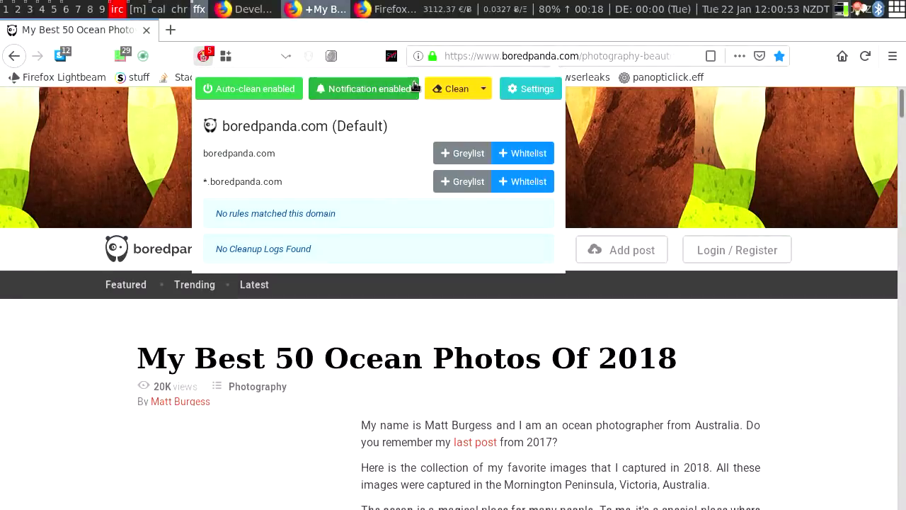
left_click(531, 89)
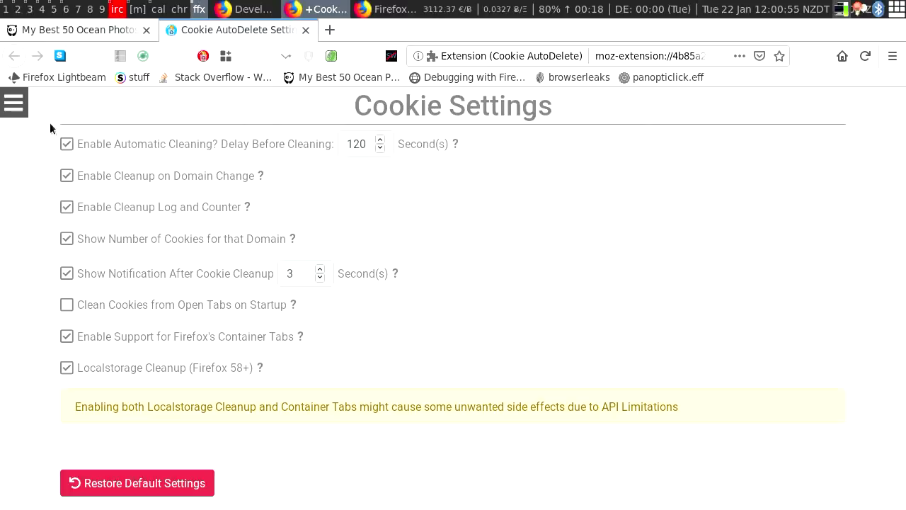
left_click(20, 109)
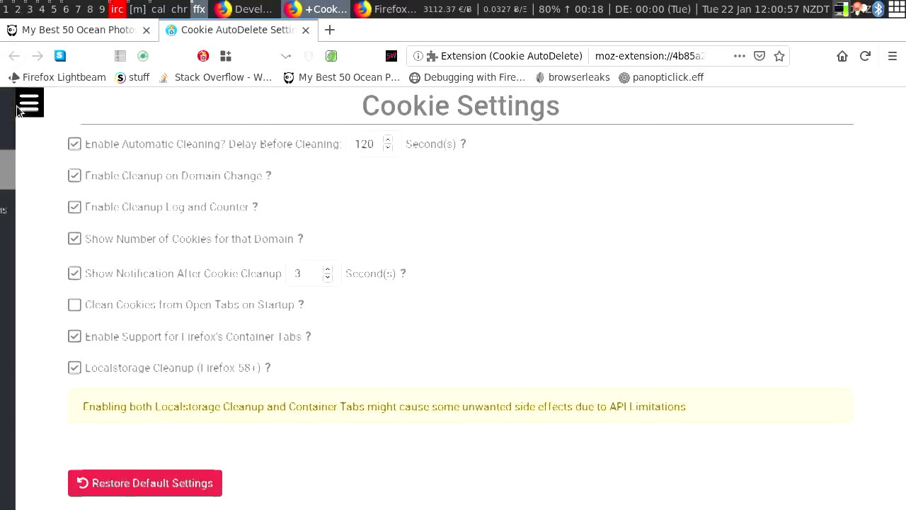
left_click(31, 225)
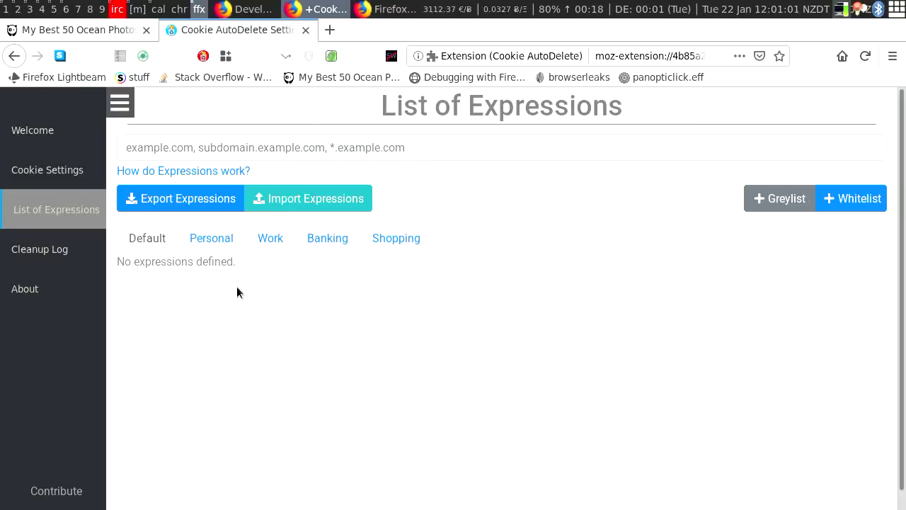
left_click(217, 243)
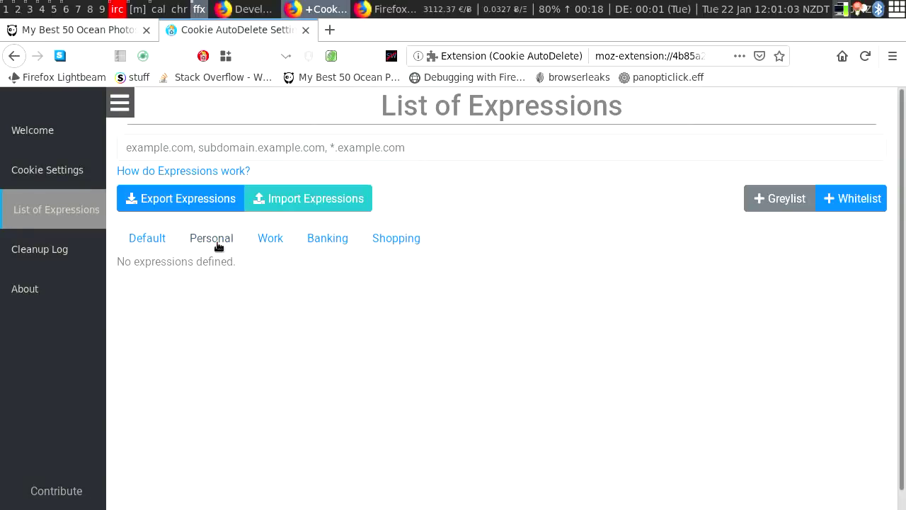
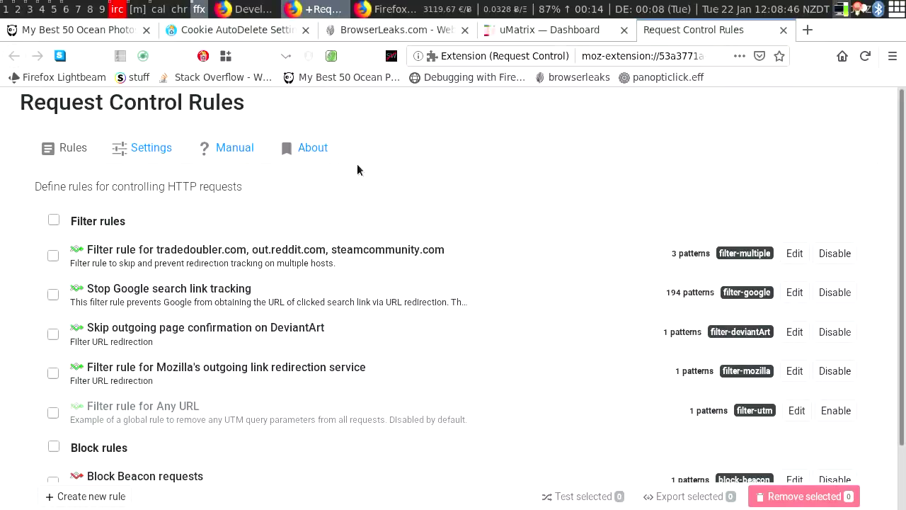
- Select the "Stop Google search link tracking" and "Block Beacon requests" rules in Request Control
triple_click(338, 186)
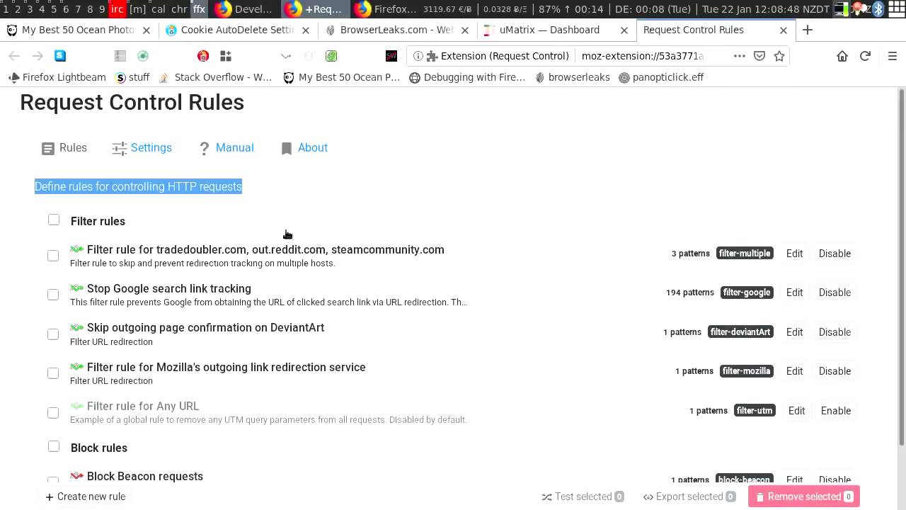
left_click(53, 294)
scroll(62, 299, "down", 2)
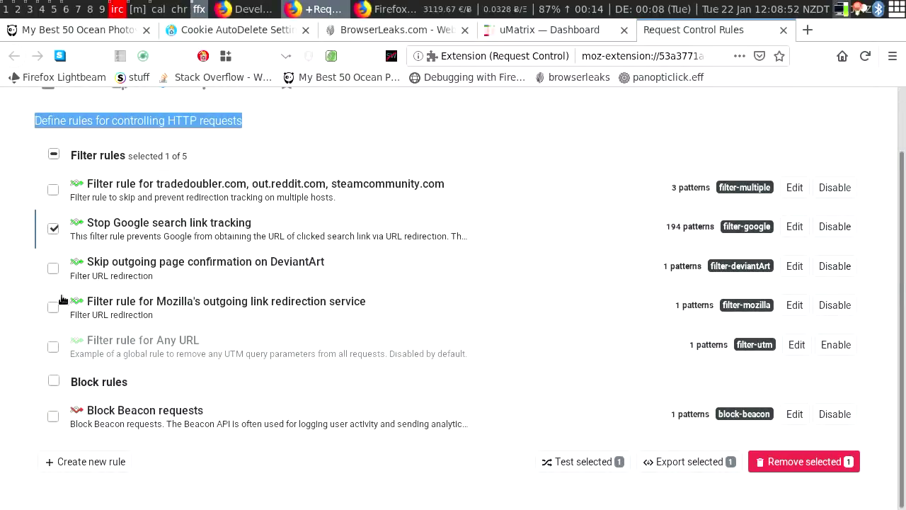
left_click(53, 417)
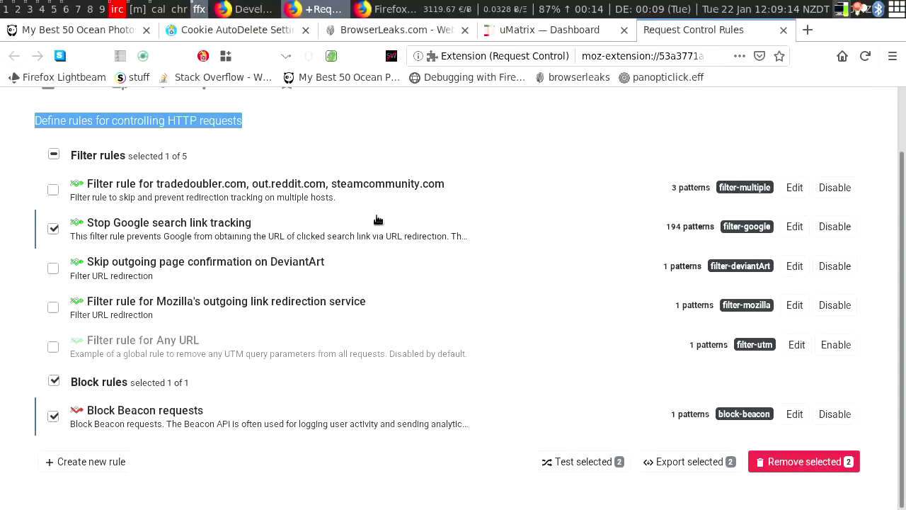
- Review Request Control's export, import and restore settings, and return to the rules list with the heading text deselected
scroll(377, 220, "up", 2)
left_click(125, 148)
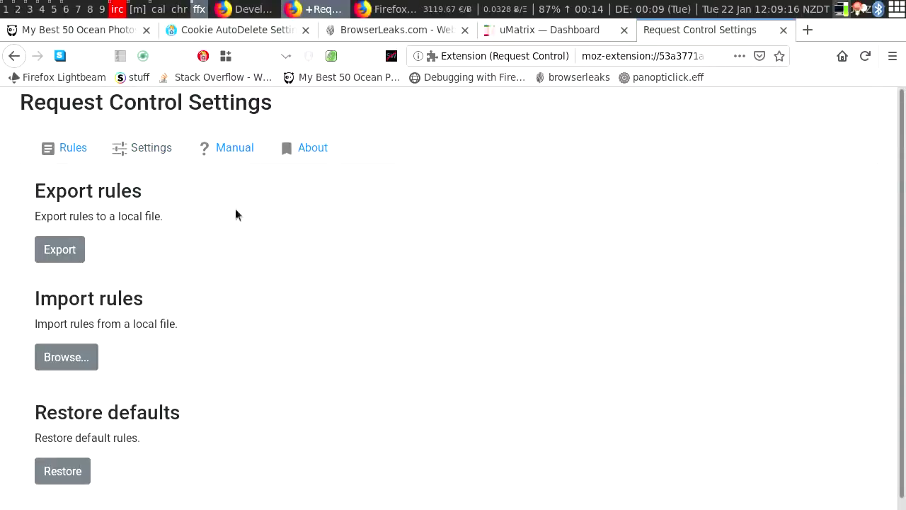
scroll(254, 235, "down", 1)
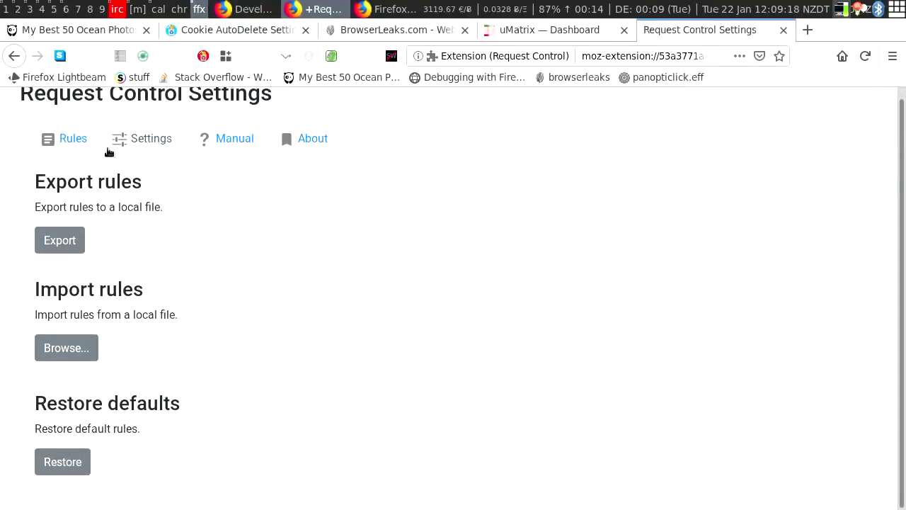
left_click(73, 138)
scroll(246, 262, "down", 2)
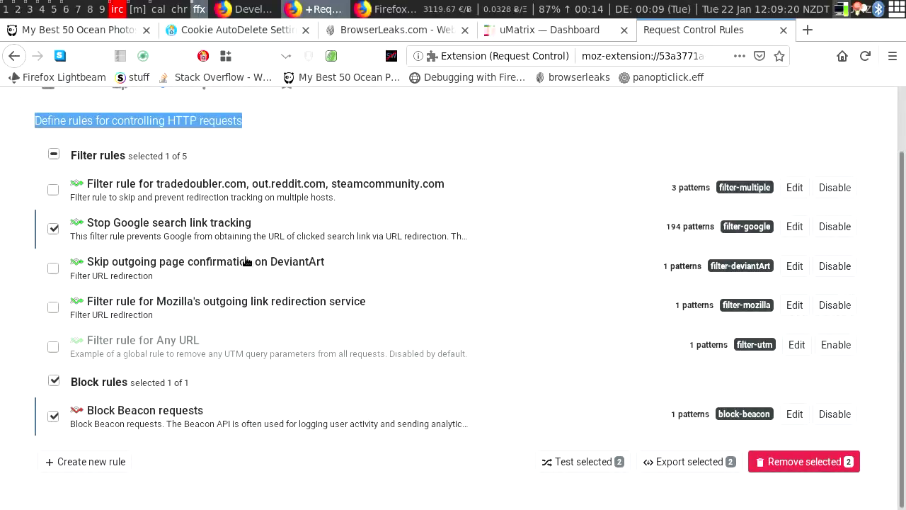
scroll(247, 262, "up", 1)
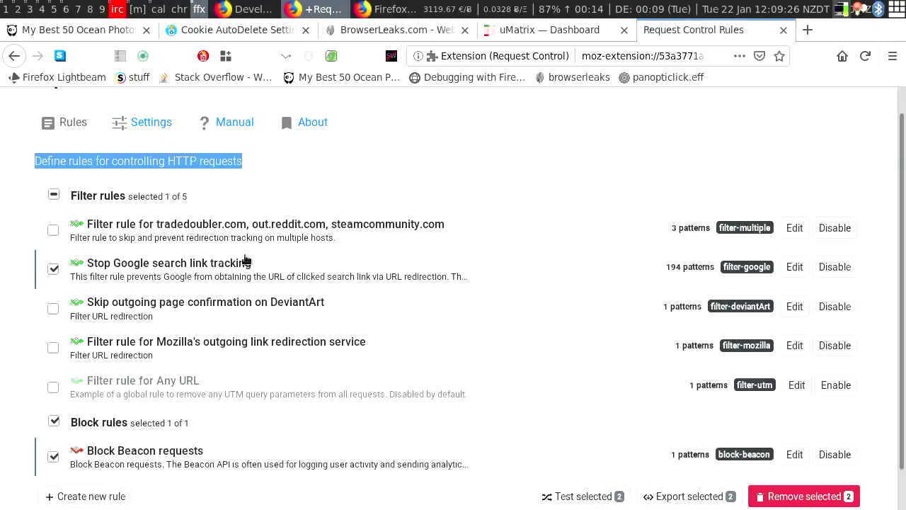
left_click(232, 165)
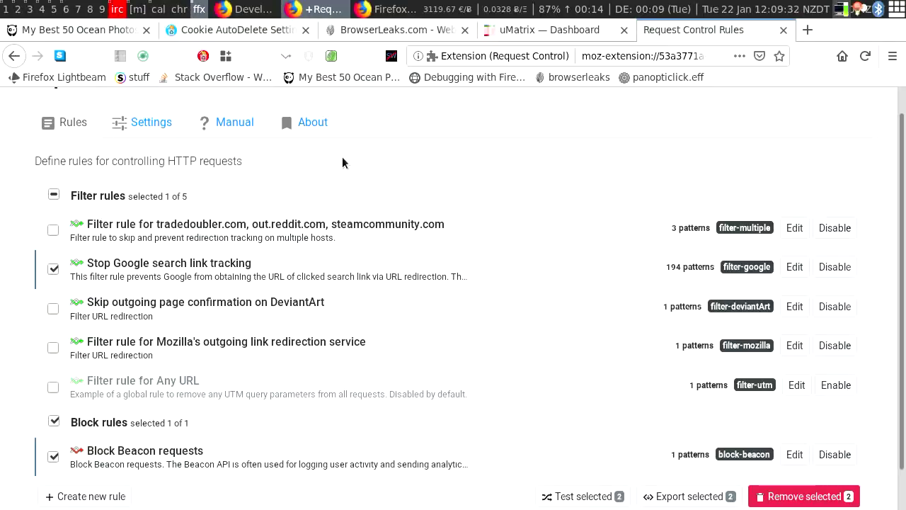
- Open Request Control's manual and skim its explanation of rules, patterns and schemes
left_click(233, 136)
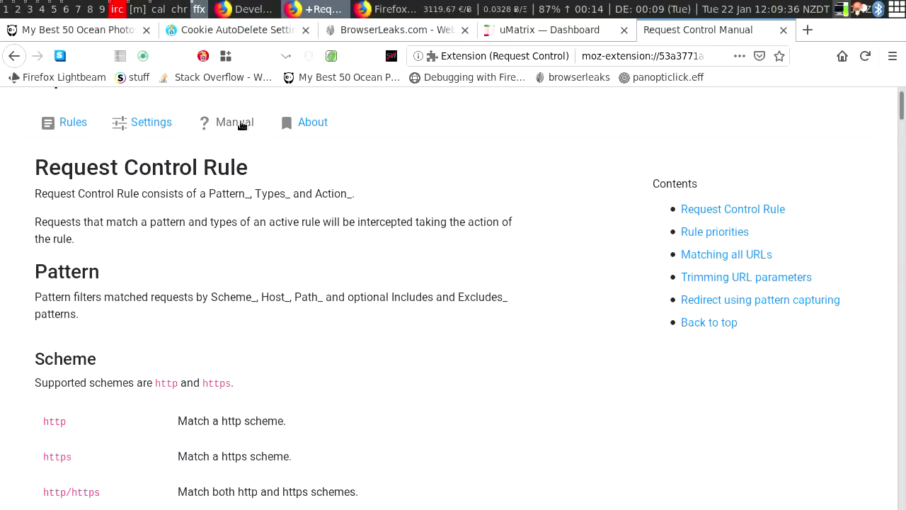
scroll(243, 127, "down", 5)
scroll(243, 130, "up", 5)
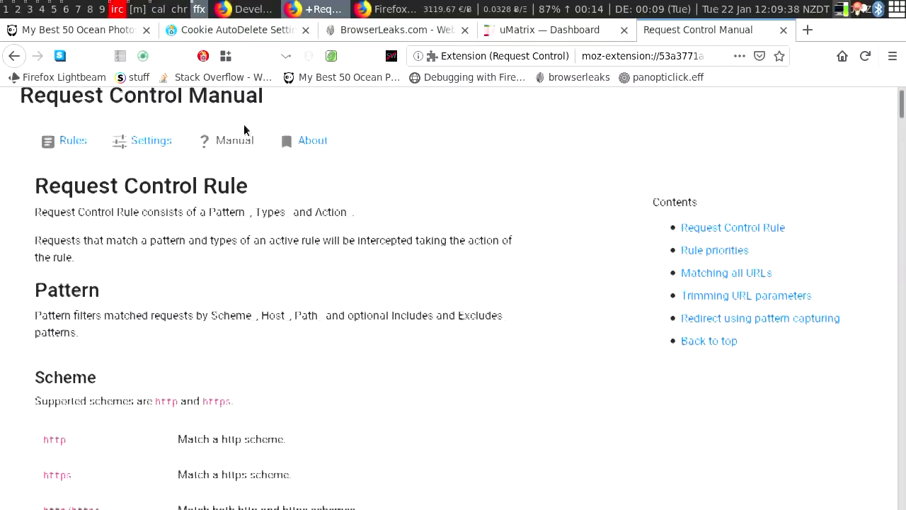